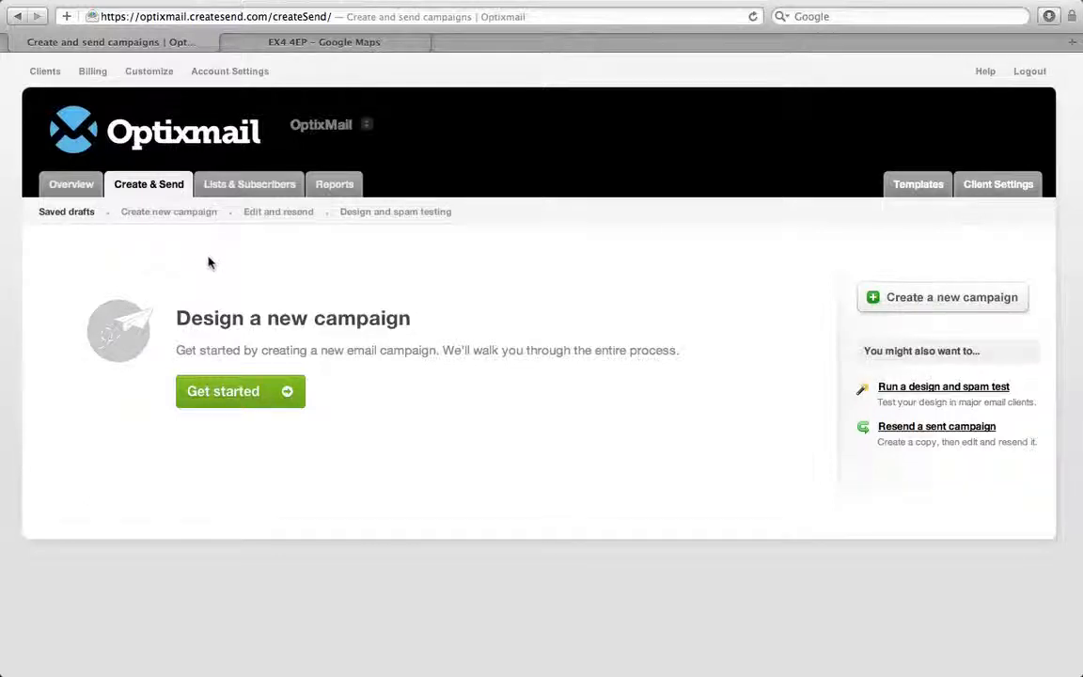
Choose Get started on the Create & Send tab to begin a new campaign
{"action": "left_click", "coordinate": [257, 390]}
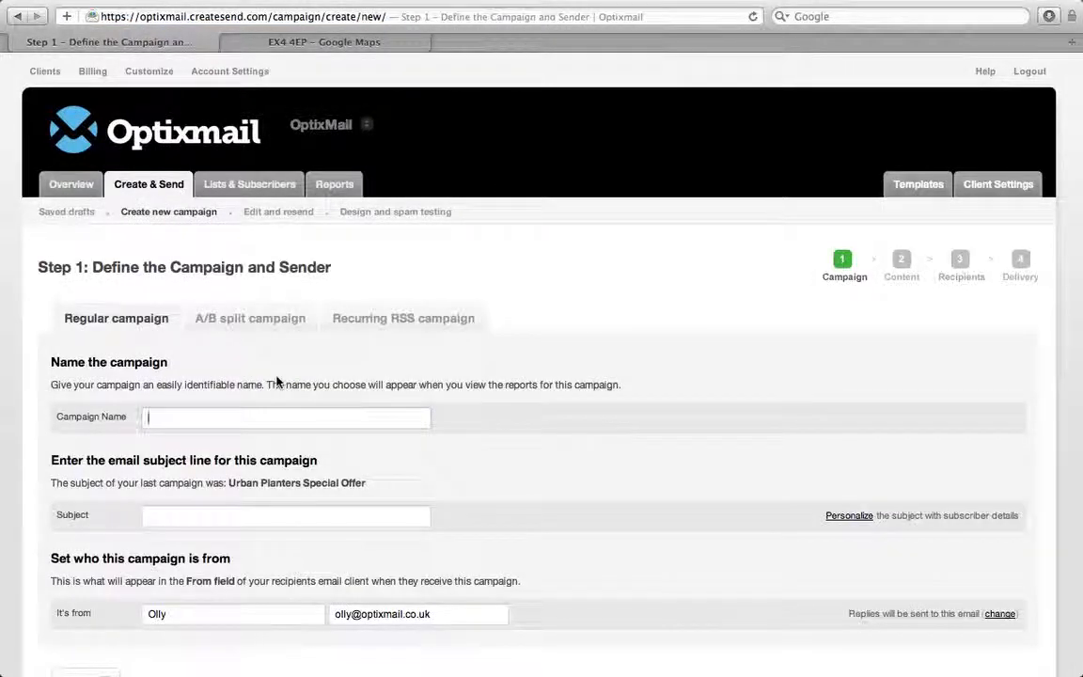
Name the campaign 'Workshop signup' and replace the subject with 'Thanks for signing up!'
{"action": "scroll", "coordinate": [269, 355], "scroll_direction": "down", "scroll_amount": 1}
{"action": "scroll", "coordinate": [269, 354], "scroll_direction": "down", "scroll_amount": 1}
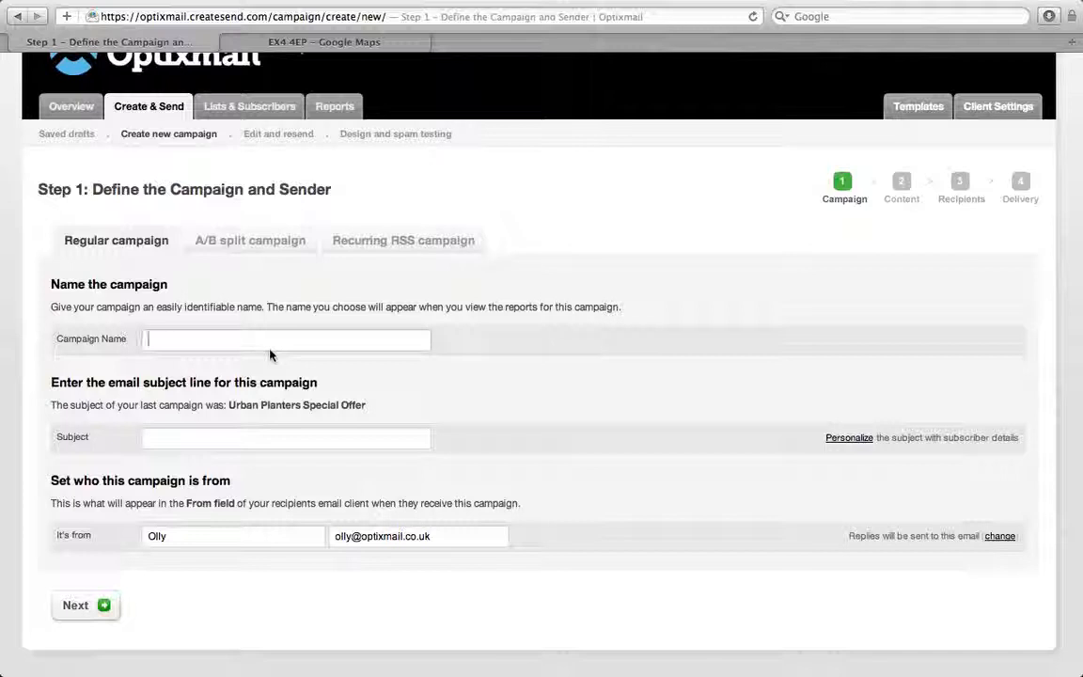
{"action": "type", "text": "Wo"}
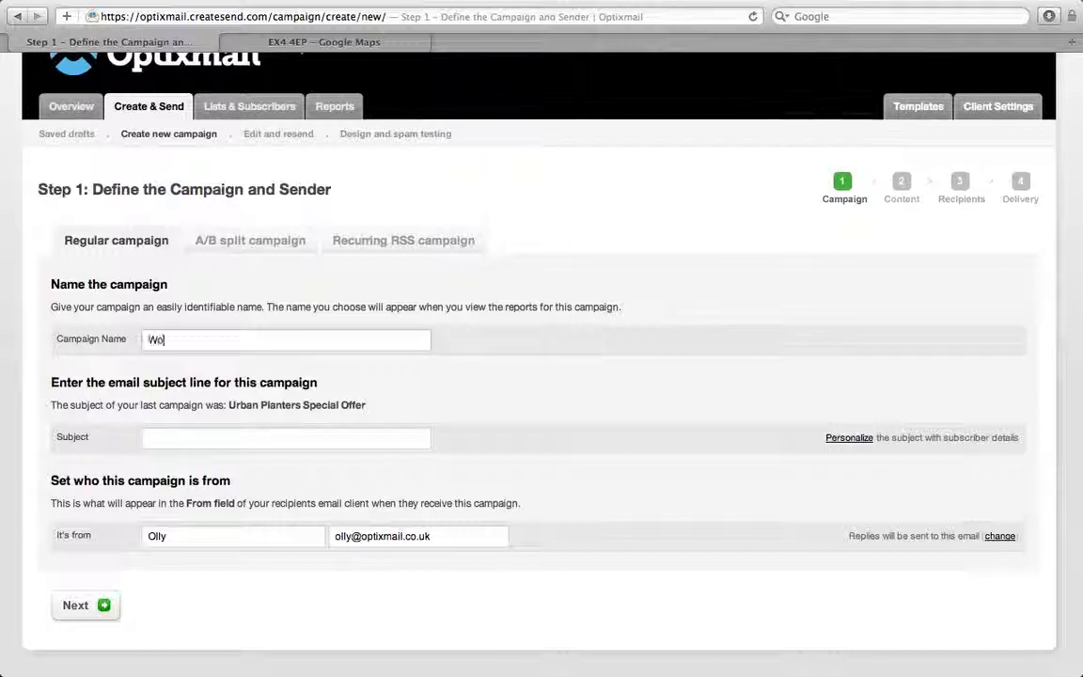
{"action": "type", "text": "rkshop"}
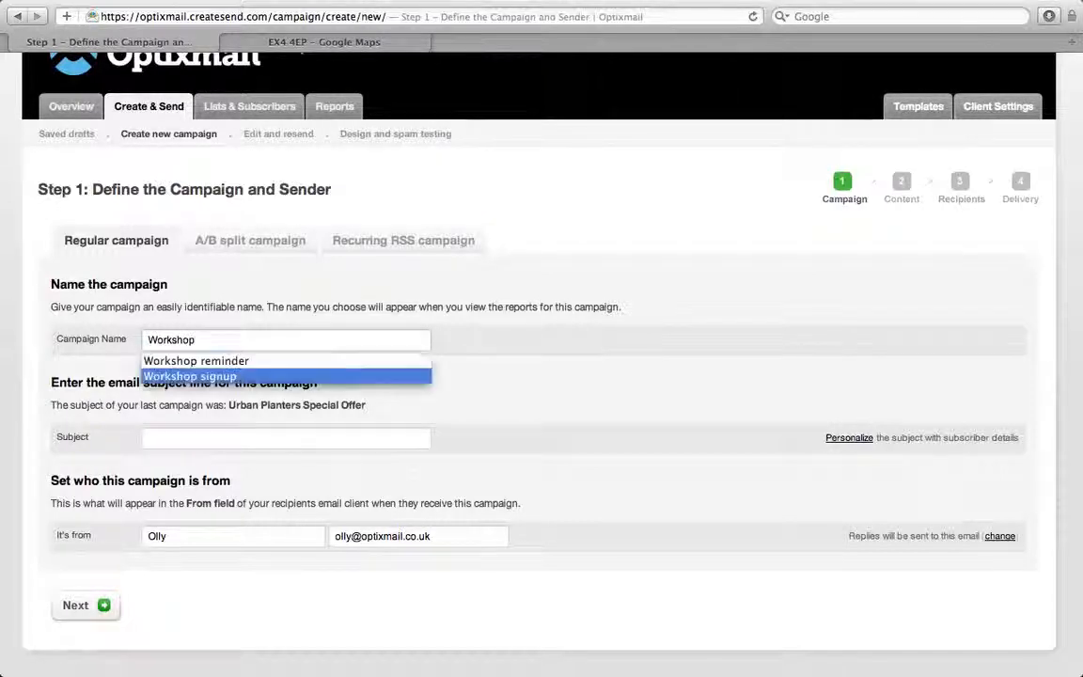
{"action": "type", "text": " signup"}
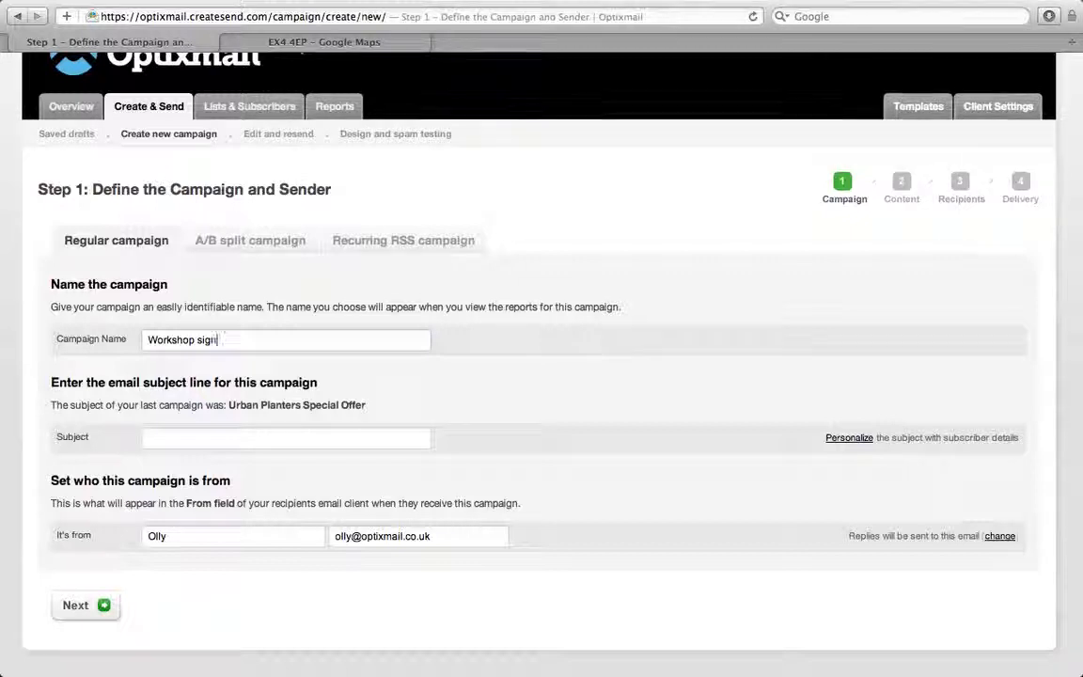
{"action": "left_click", "coordinate": [247, 432]}
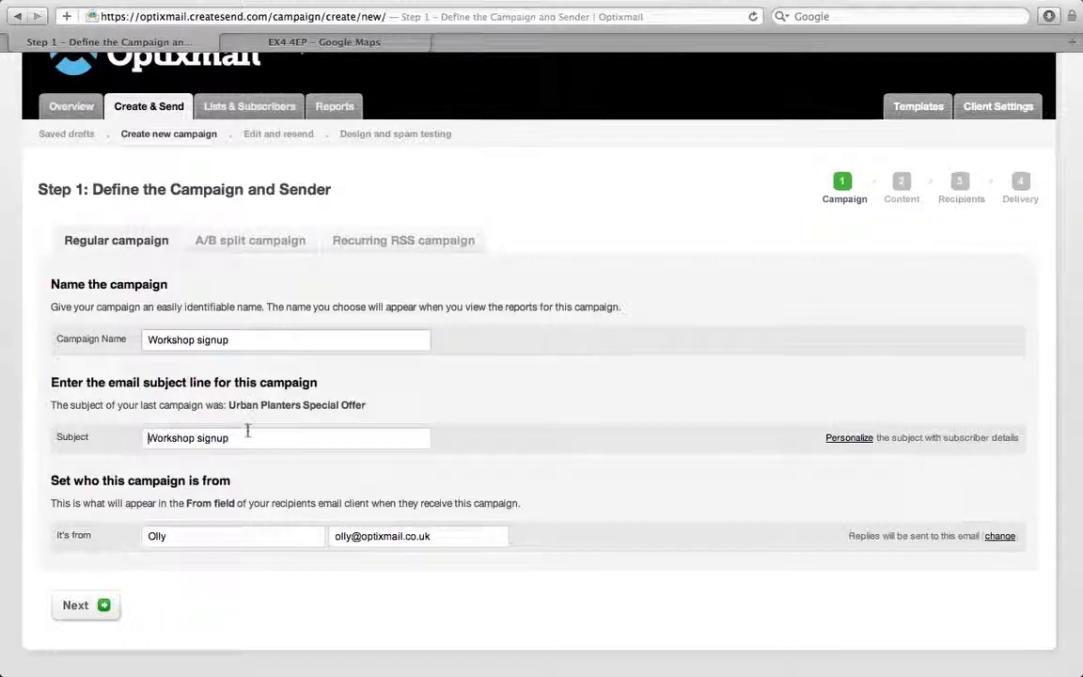
{"action": "left_click_drag", "start_coordinate": [247, 437], "coordinate": [116, 430]}
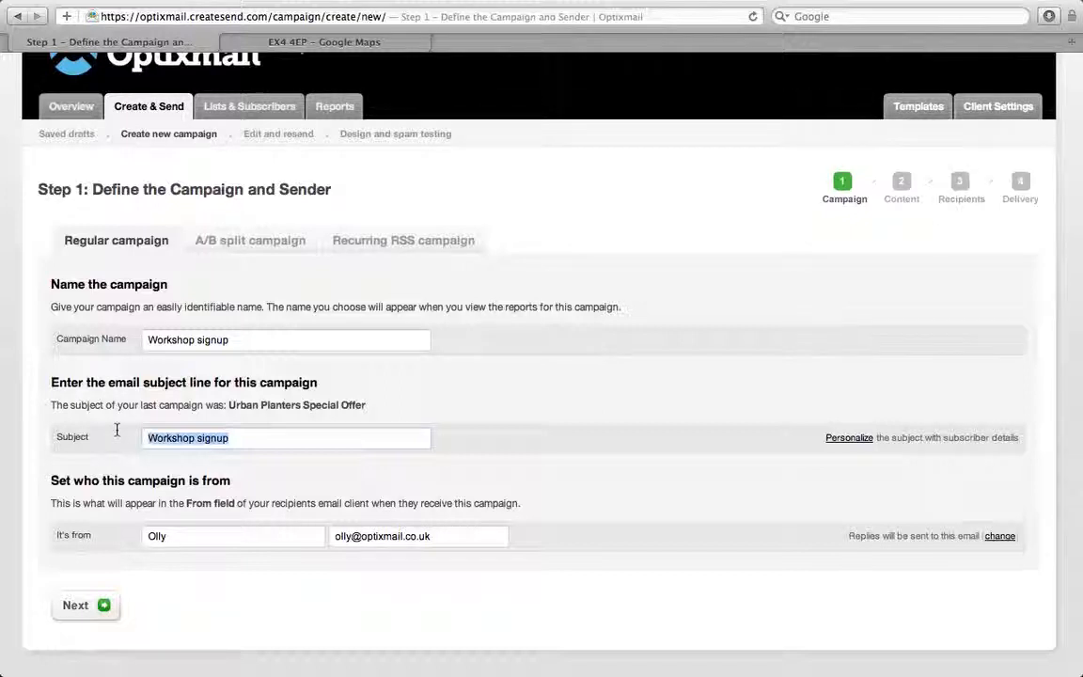
{"action": "type", "text": "T"}
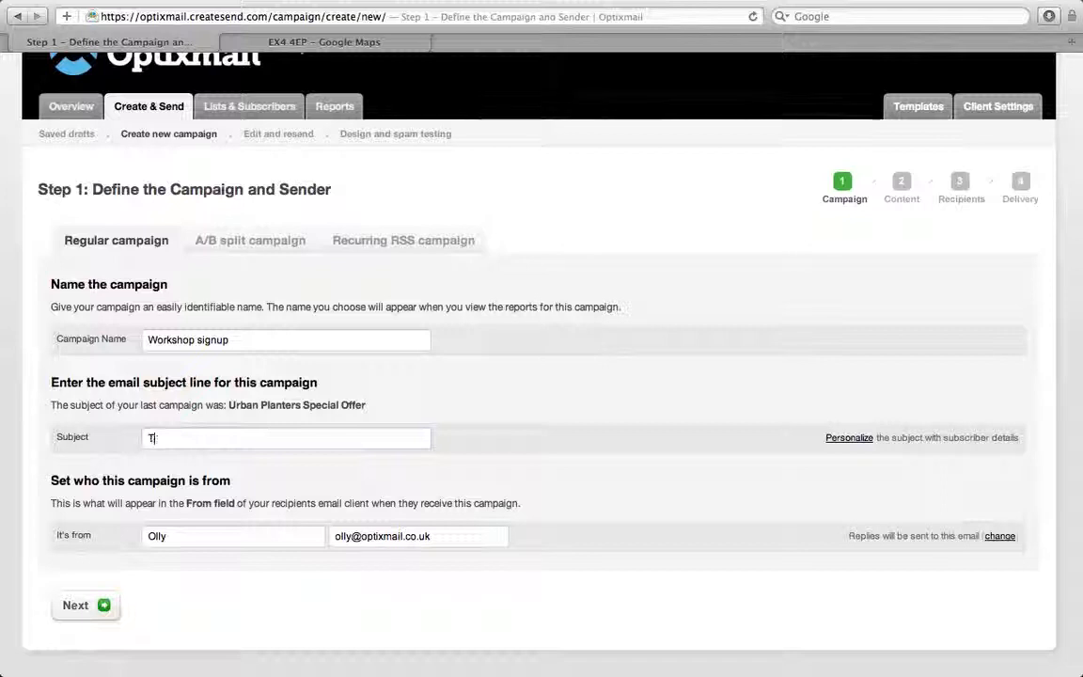
{"action": "type", "text": "hanks for sigin"}
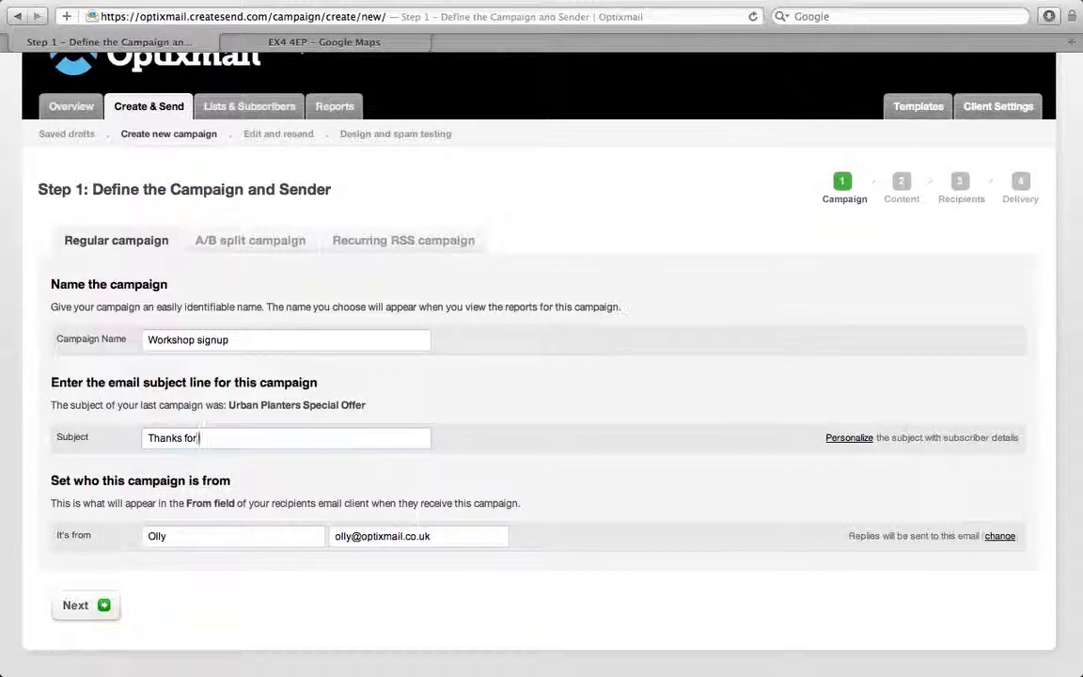
{"action": "key", "text": "BackSpace"}
{"action": "key", "text": "BackSpace"}
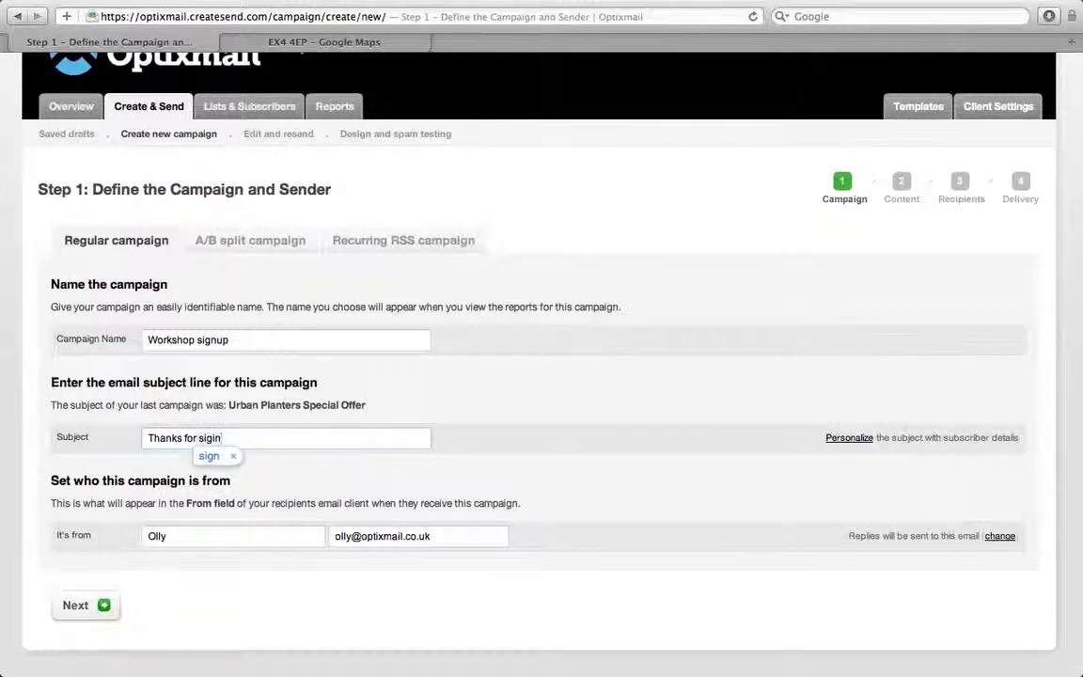
{"action": "type", "text": "ning "}
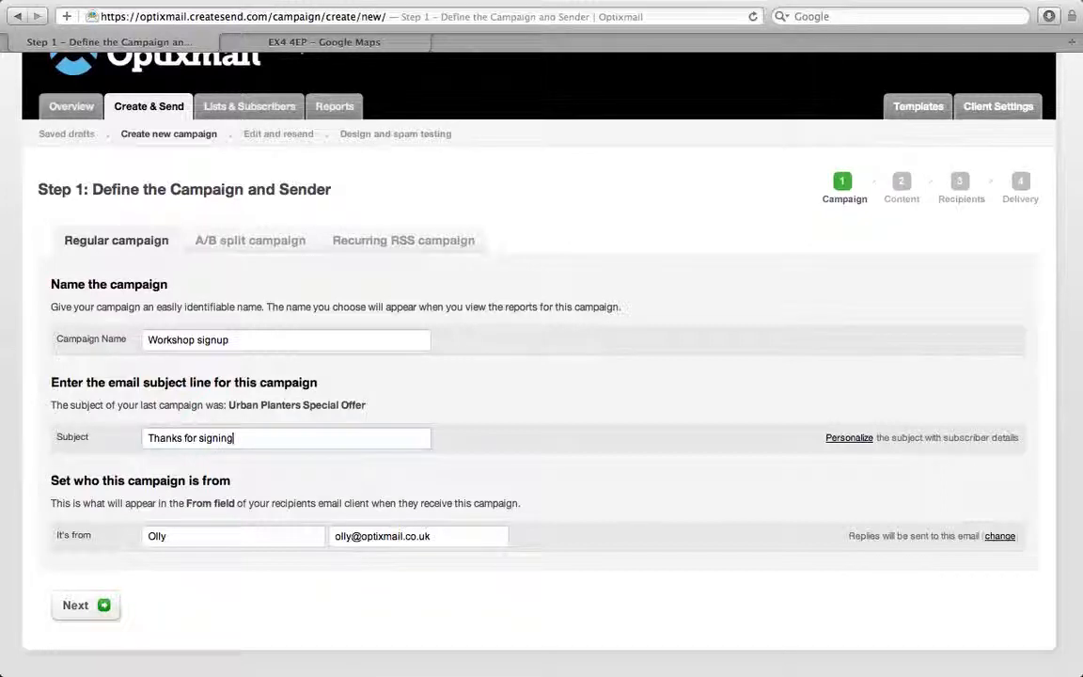
{"action": "type", "text": "up!"}
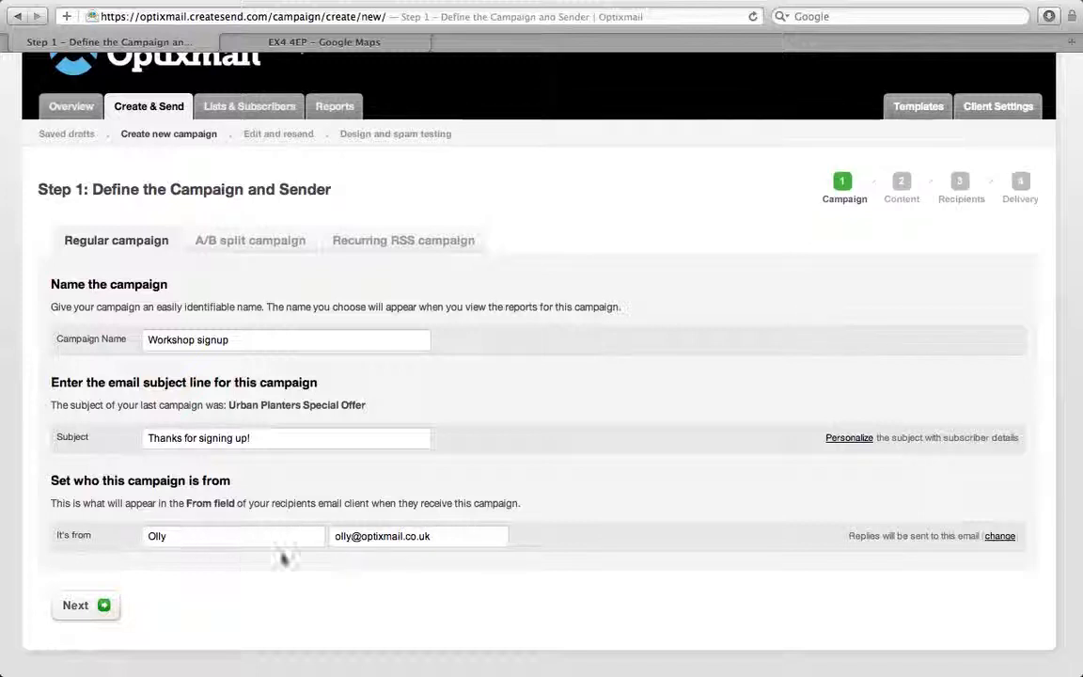
Keep the existing sender e-mail address and submit the Step 1 details
{"action": "key", "text": "Tab"}
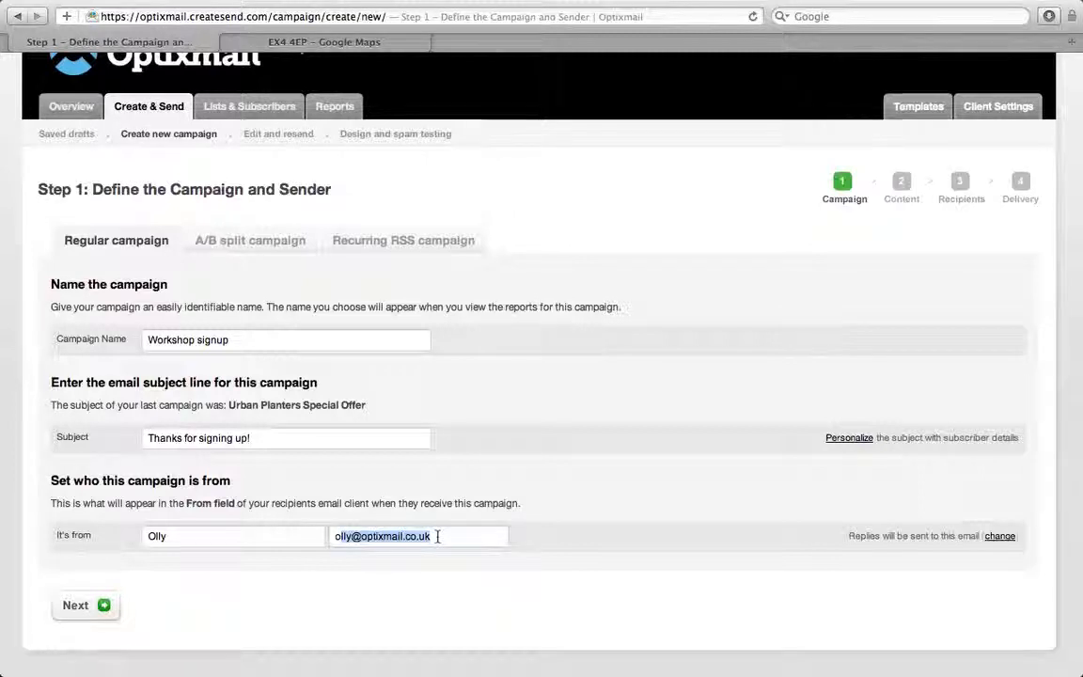
{"action": "left_click_drag", "start_coordinate": [414, 536], "coordinate": [435, 576]}
{"action": "left_click", "coordinate": [435, 576]}
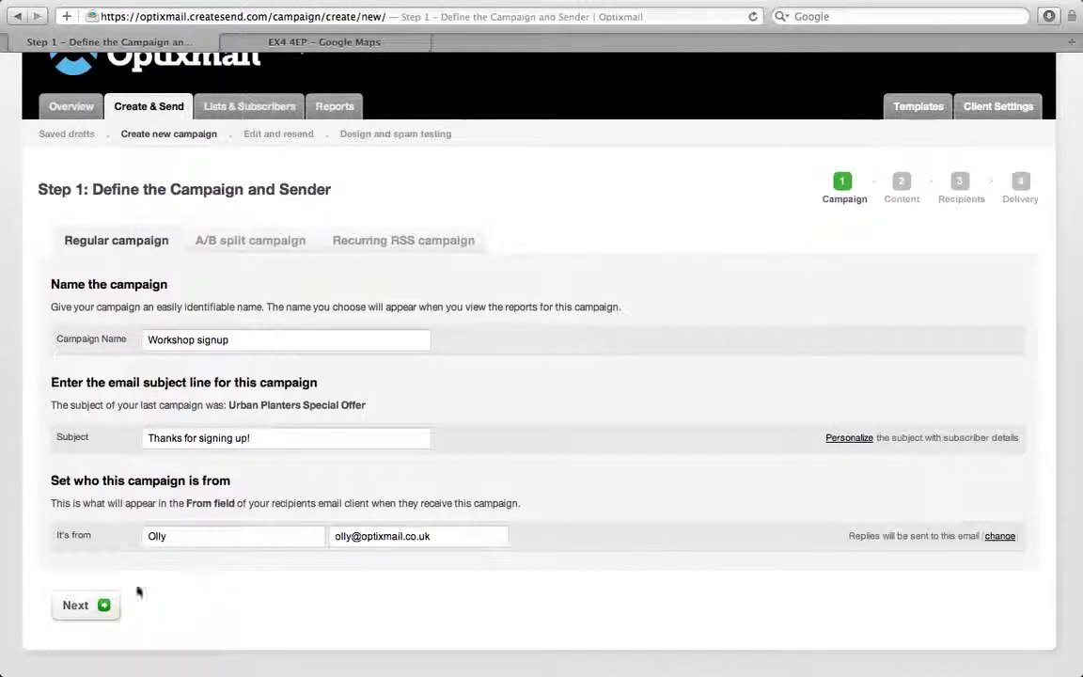
{"action": "left_click", "coordinate": [104, 606]}
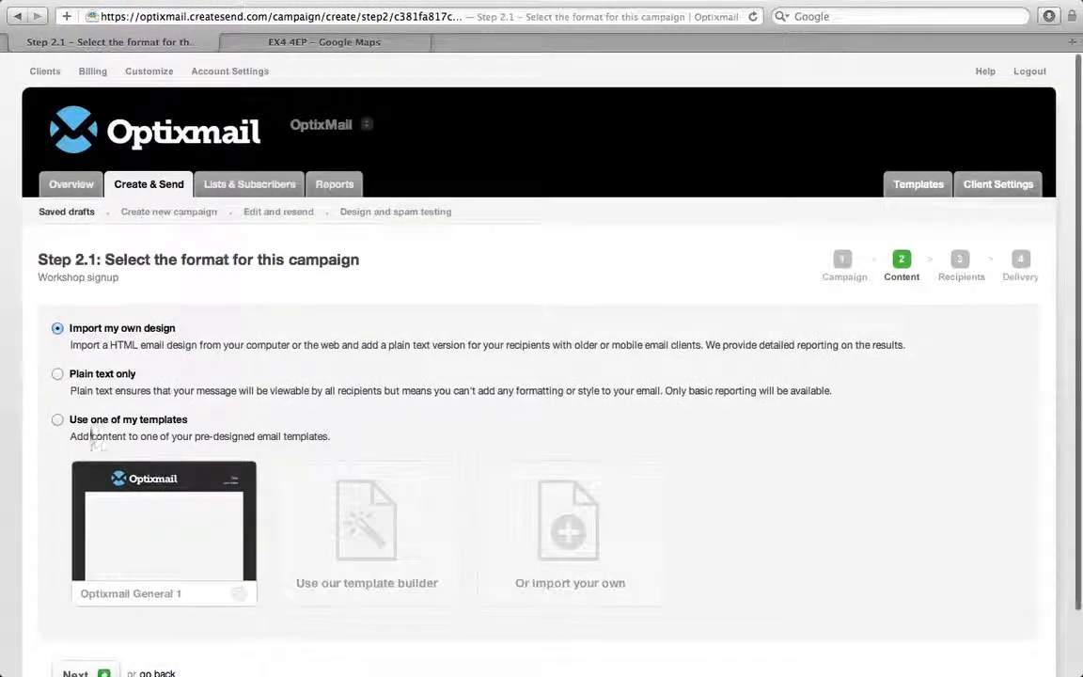
Use the saved Optixmail General 1 template and continue to the content editor
{"action": "scroll", "coordinate": [92, 395], "scroll_direction": "down", "scroll_amount": 2}
{"action": "left_click", "coordinate": [57, 346]}
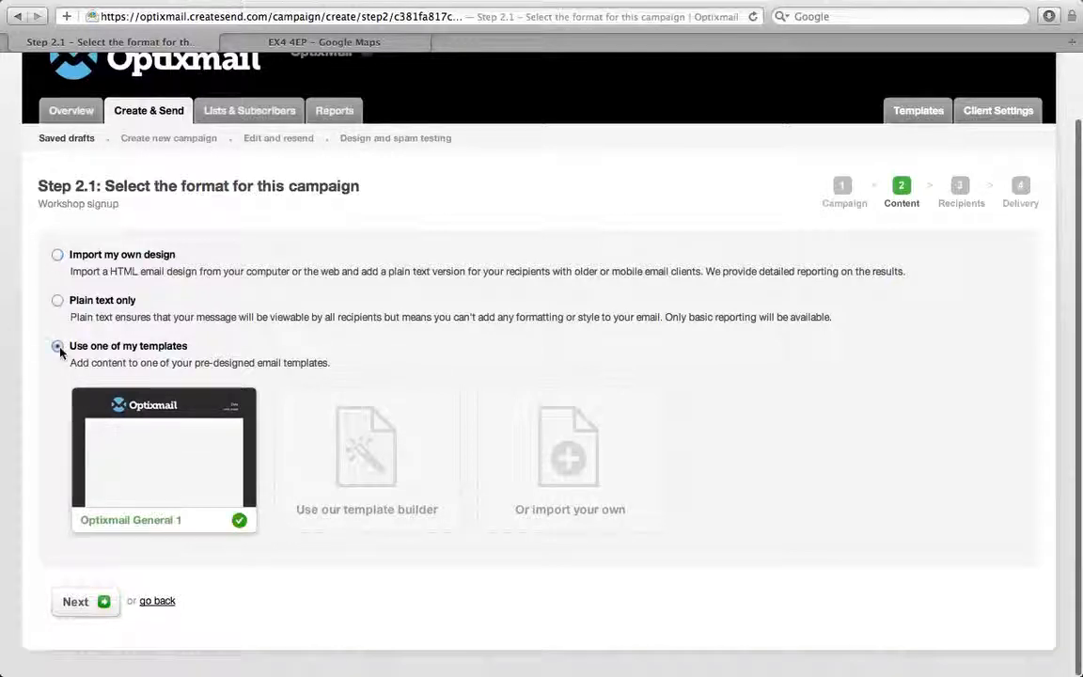
{"action": "scroll", "coordinate": [145, 436], "scroll_direction": "down", "scroll_amount": 1}
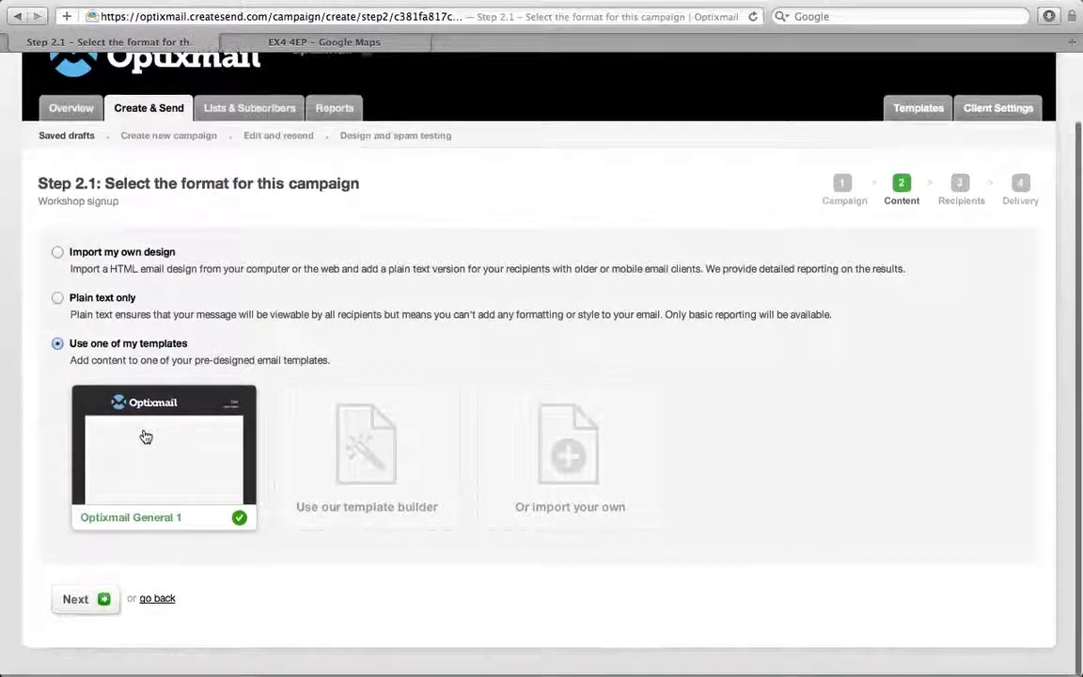
{"action": "left_click", "coordinate": [107, 601]}
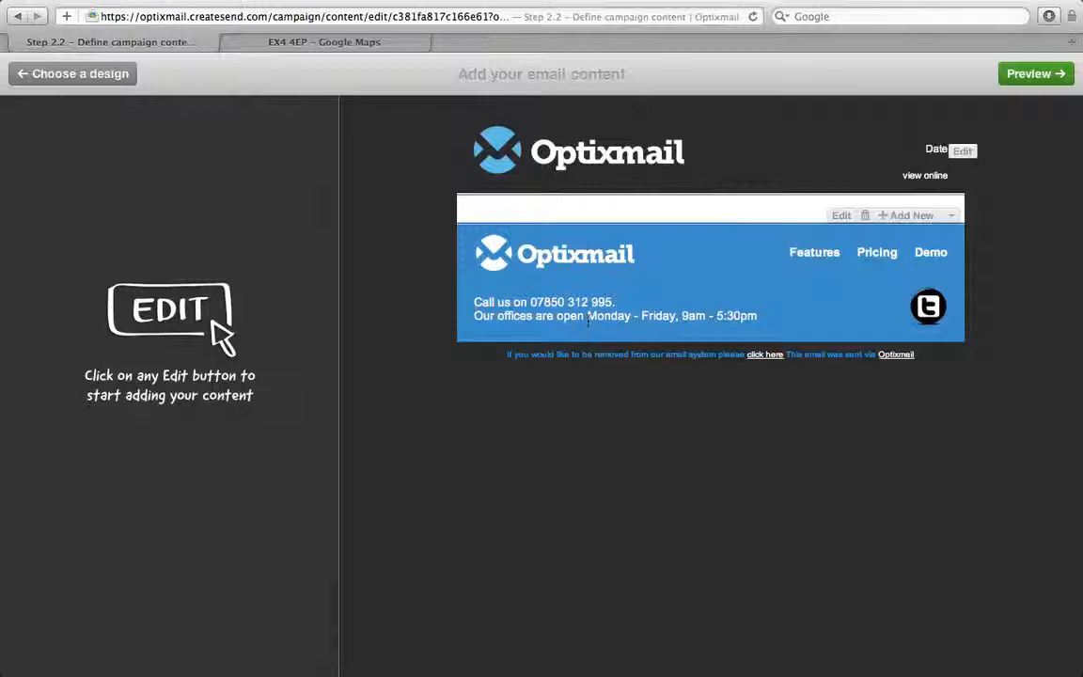
Add a full-width hero image 'Thanks for signing up.jpg' with alt text 'Thanks for signing up to our workshop.'
{"action": "left_click", "coordinate": [895, 217]}
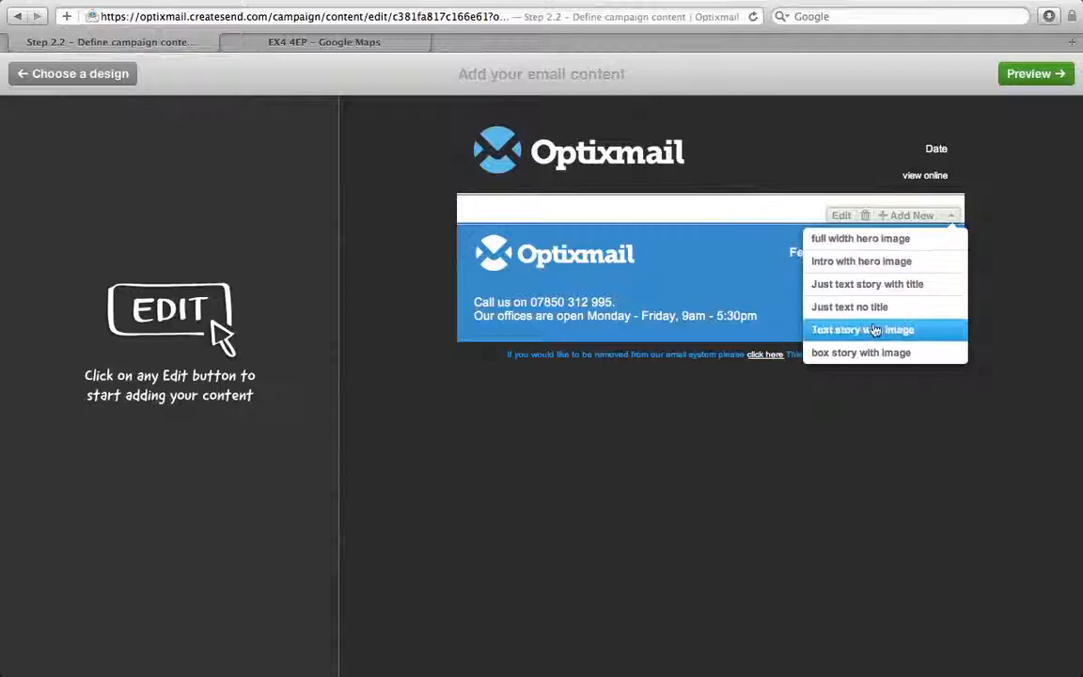
{"action": "left_click", "coordinate": [852, 241]}
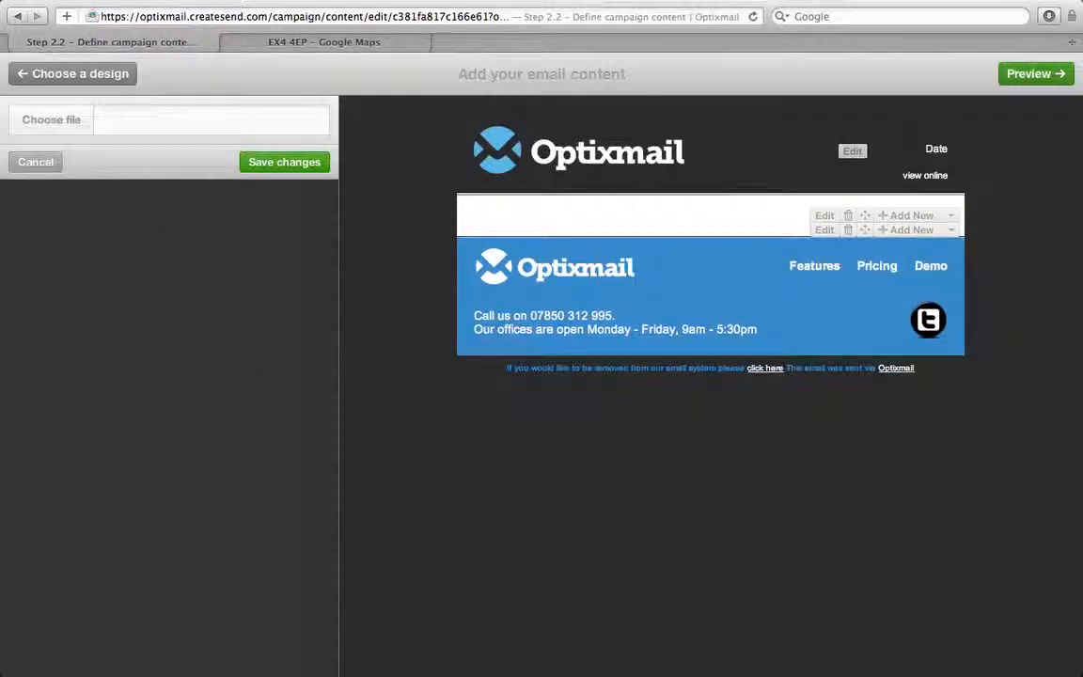
{"action": "left_click", "coordinate": [65, 128]}
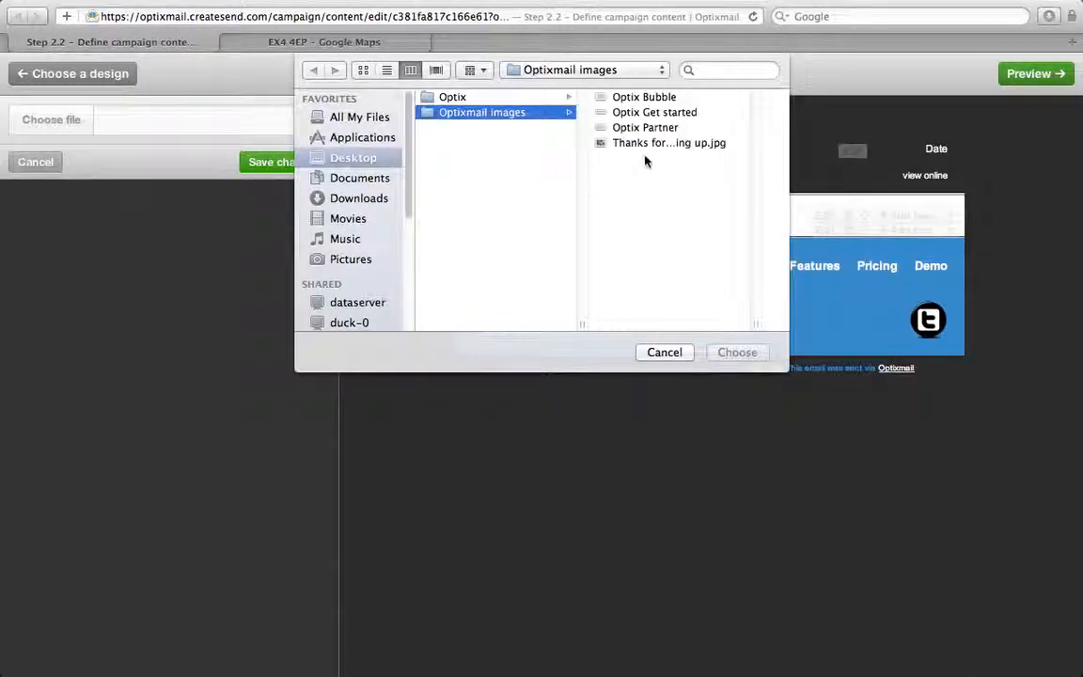
{"action": "left_click", "coordinate": [653, 144]}
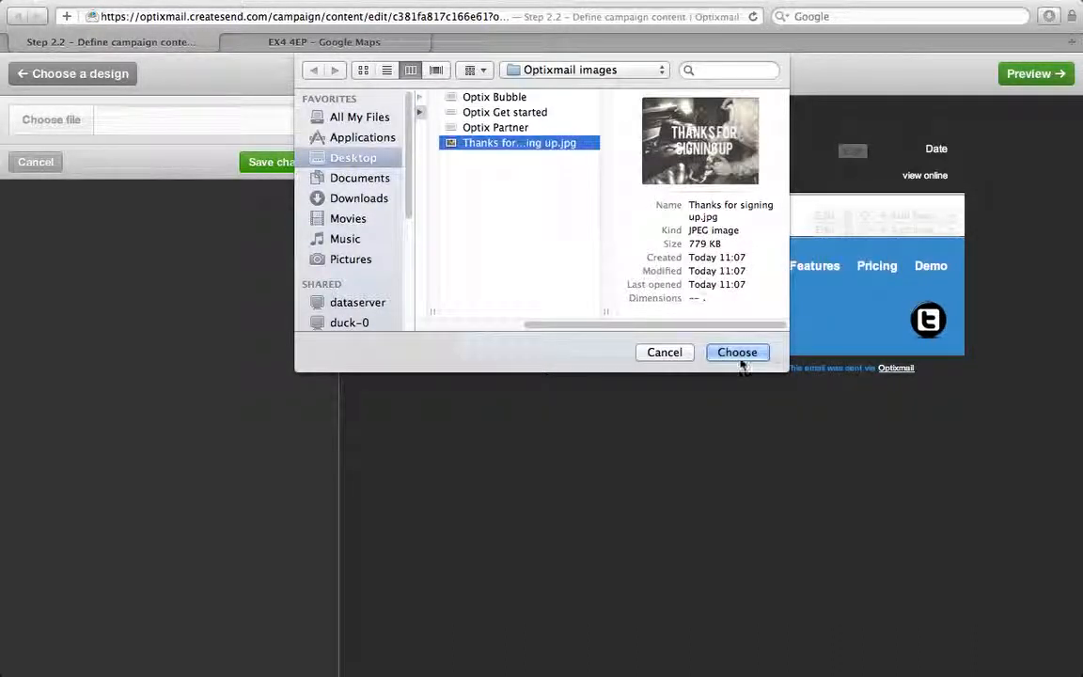
{"action": "left_click", "coordinate": [739, 355]}
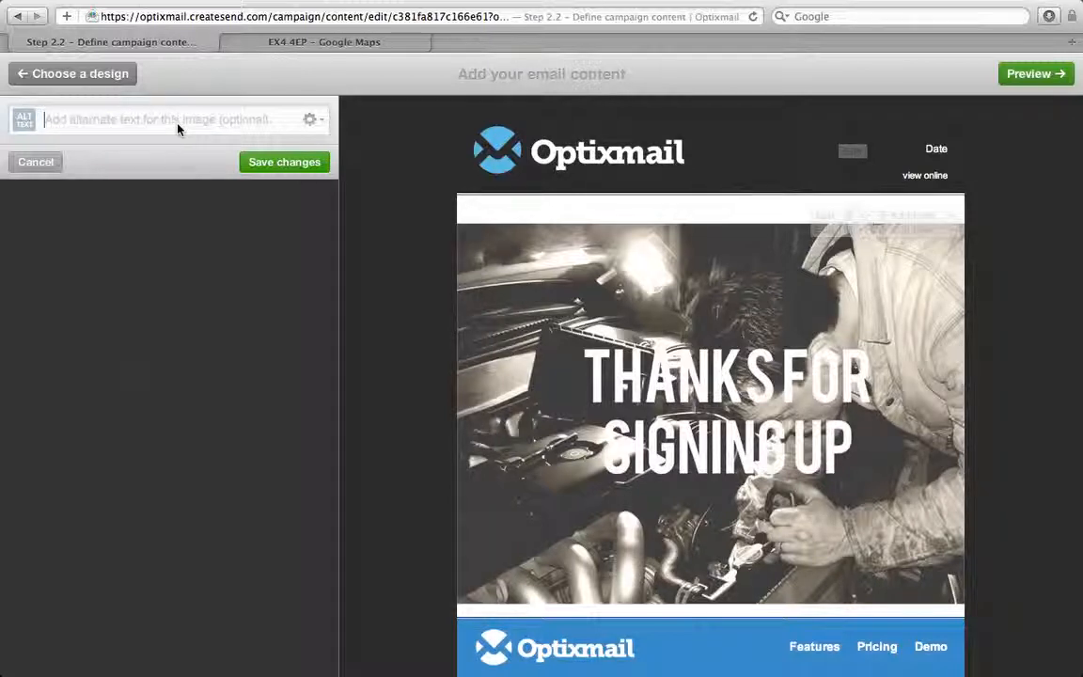
{"action": "type", "text": "Thanks for signi"}
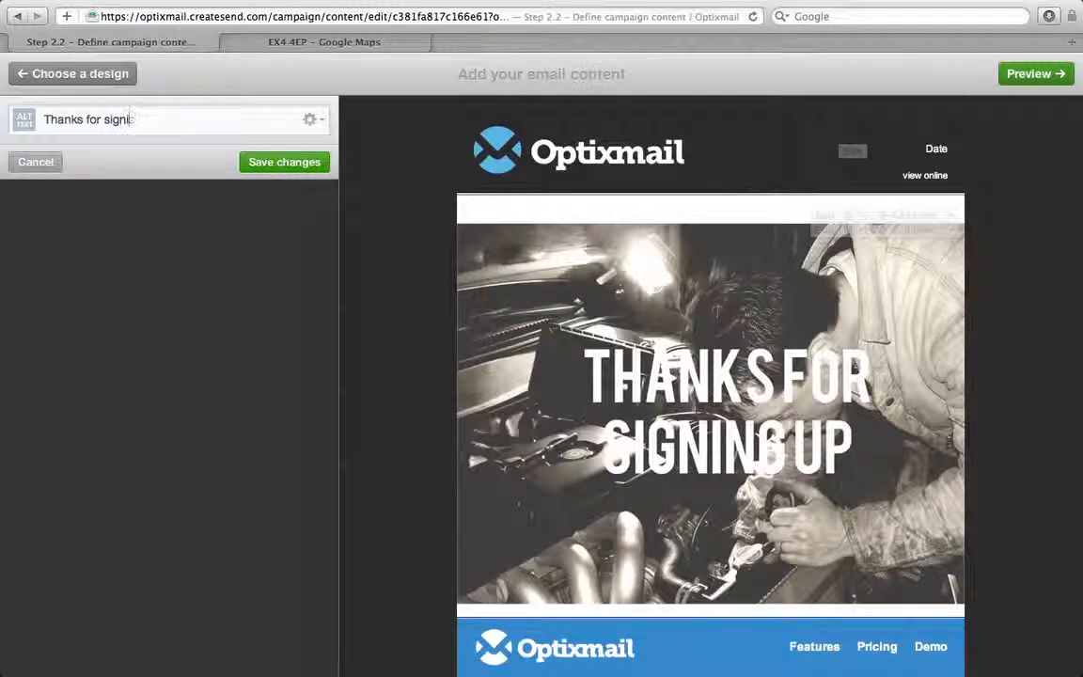
{"action": "type", "text": "ng up"}
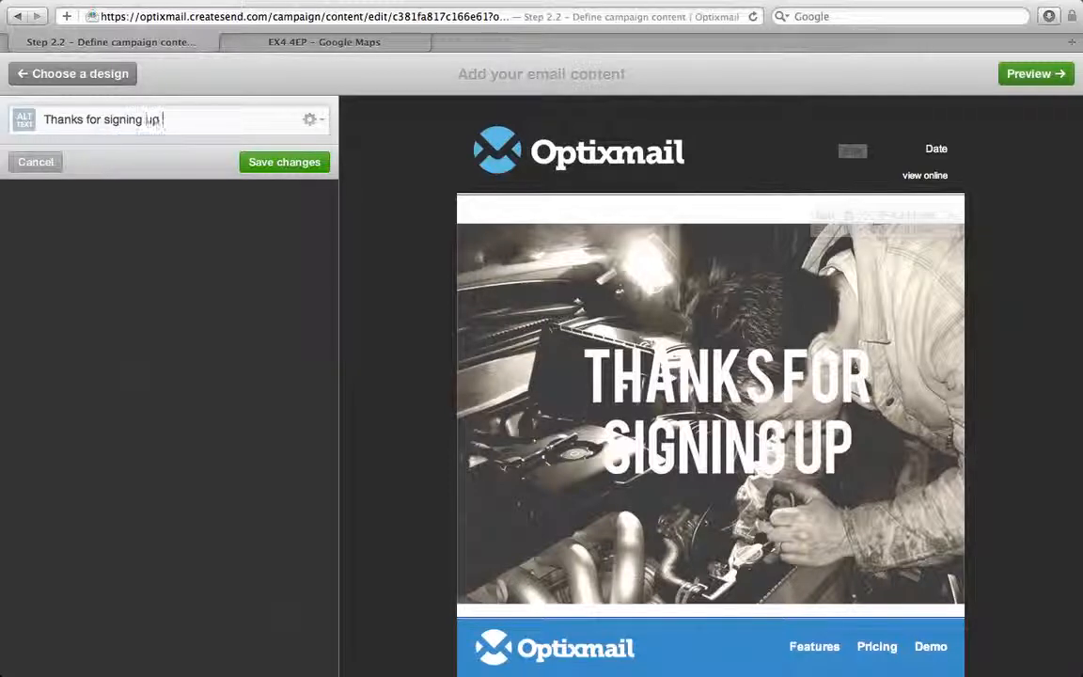
{"action": "type", "text": " to our workshop."}
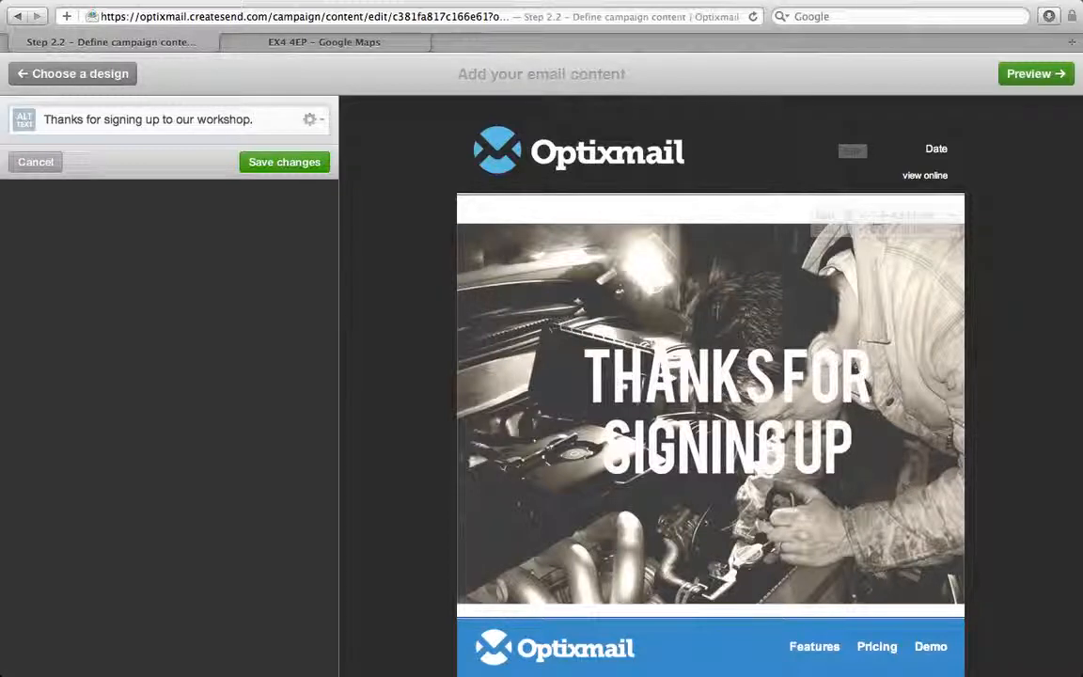
{"action": "left_click", "coordinate": [273, 166]}
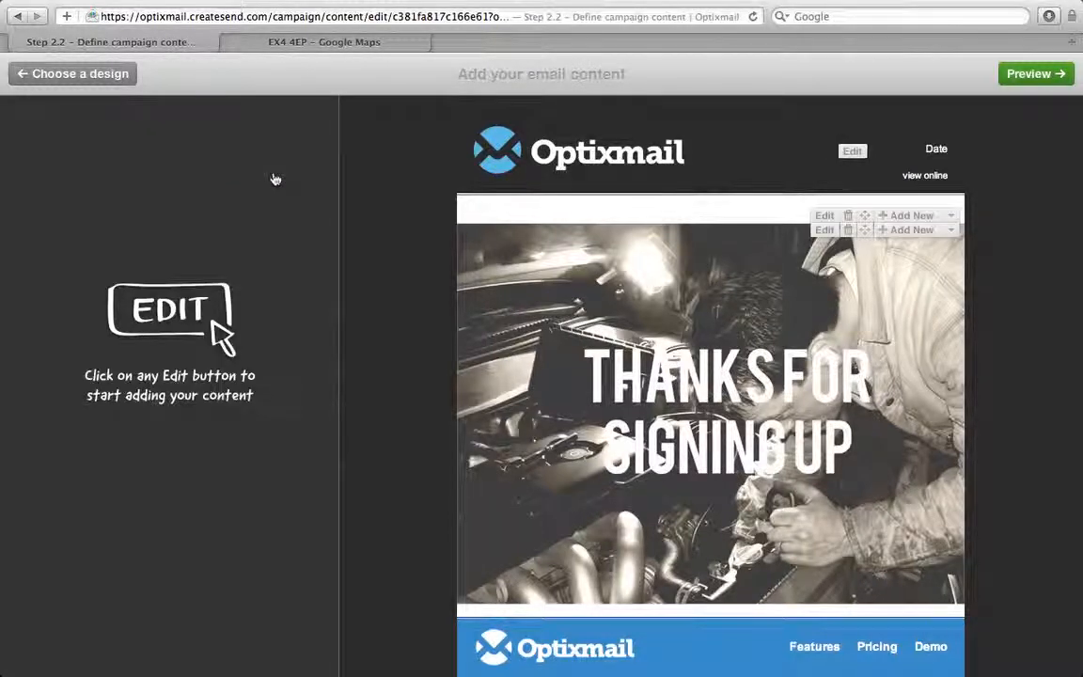
Add an untitled text section and paste the workshop reminder text over 'your story'
{"action": "left_click", "coordinate": [894, 233]}
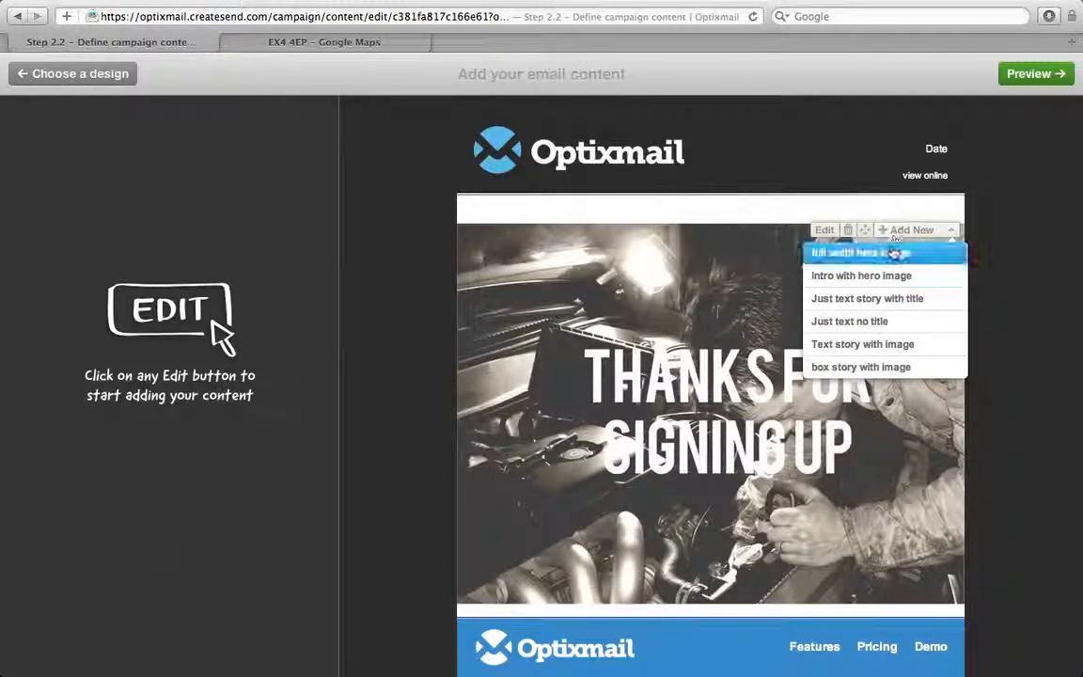
{"action": "left_click", "coordinate": [917, 320]}
{"action": "left_click_drag", "start_coordinate": [77, 143], "coordinate": [17, 140]}
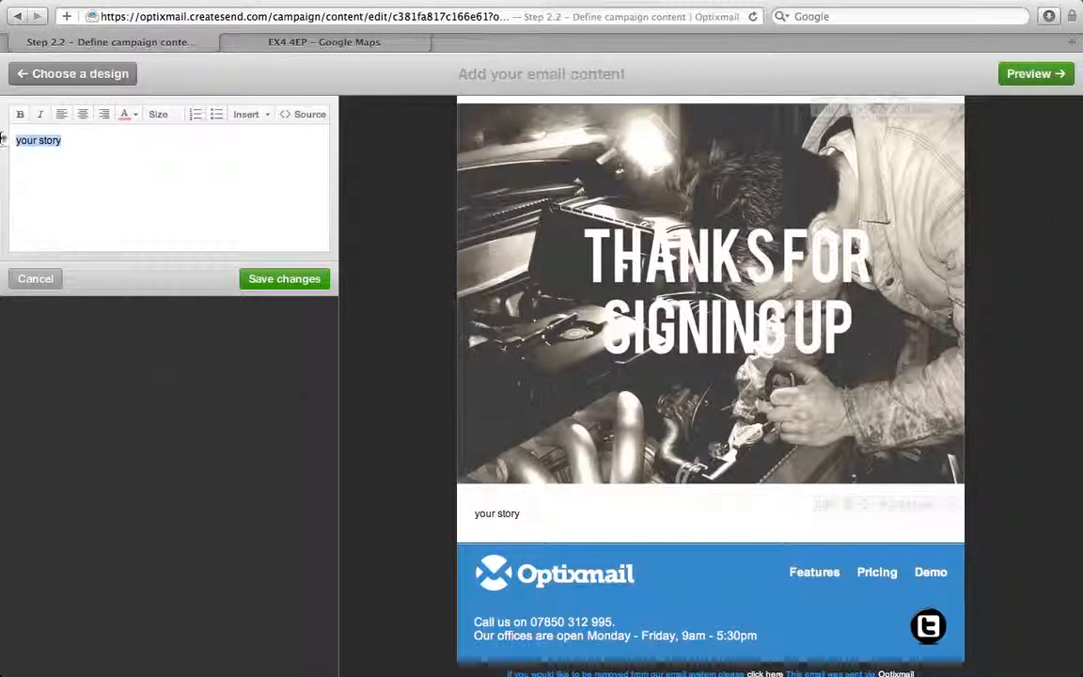
{"action": "left_click", "coordinate": [142, 9]}
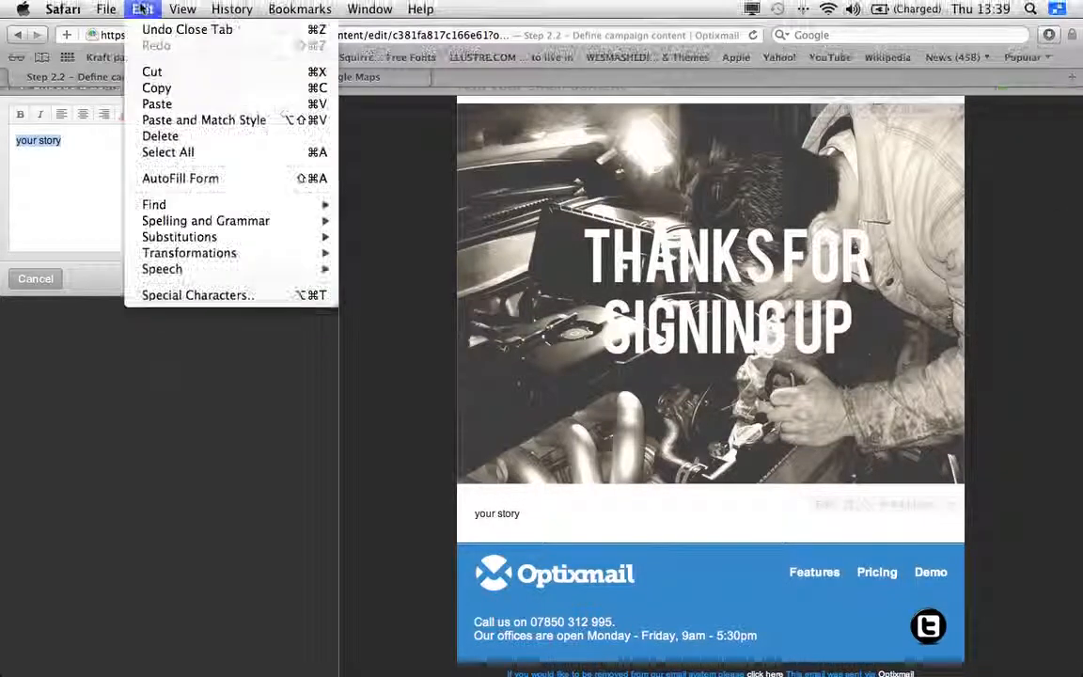
{"action": "left_click", "coordinate": [157, 104]}
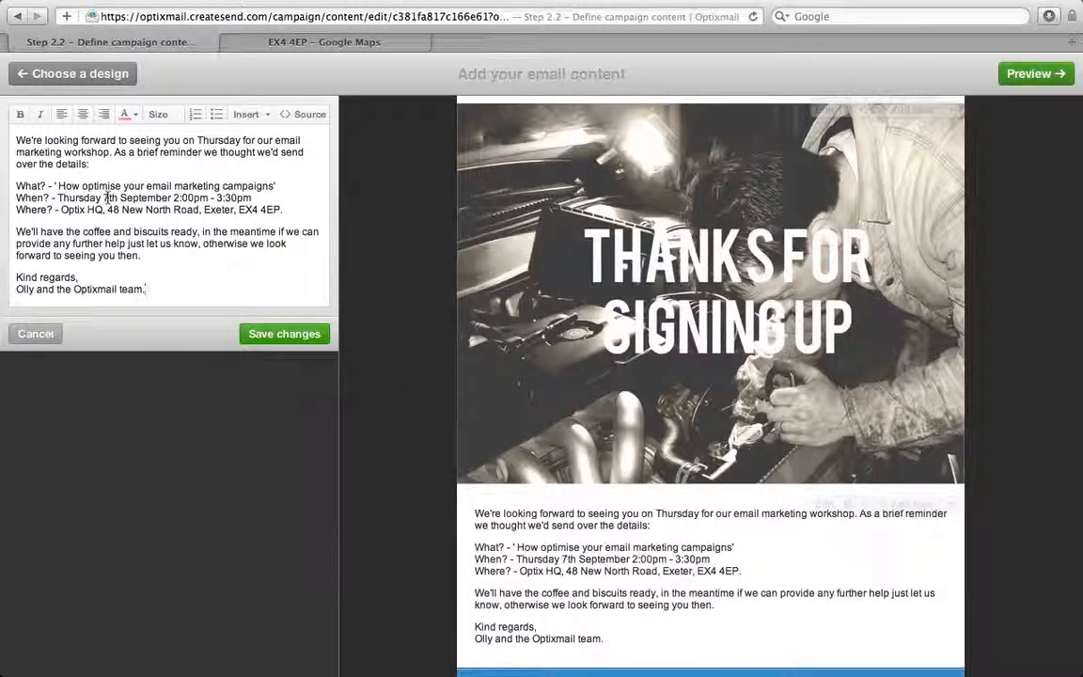
Insert blank lines between the intro, What?, When?, coffee paragraph, Kind regards and team sign-off
{"action": "left_click", "coordinate": [117, 167]}
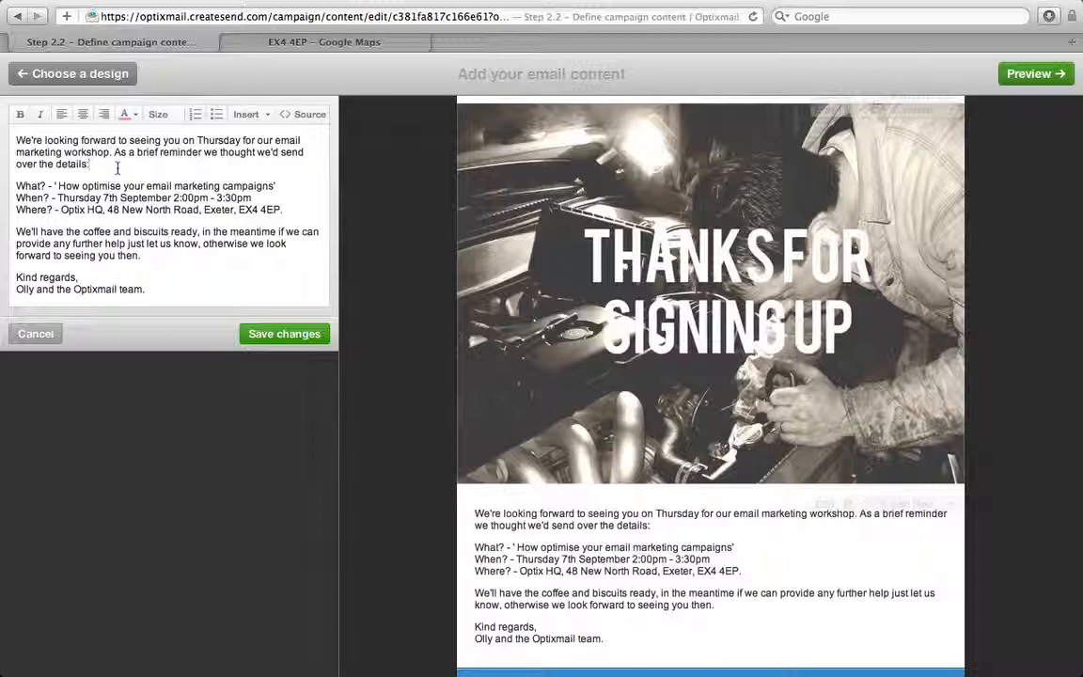
{"action": "key", "text": "Return"}
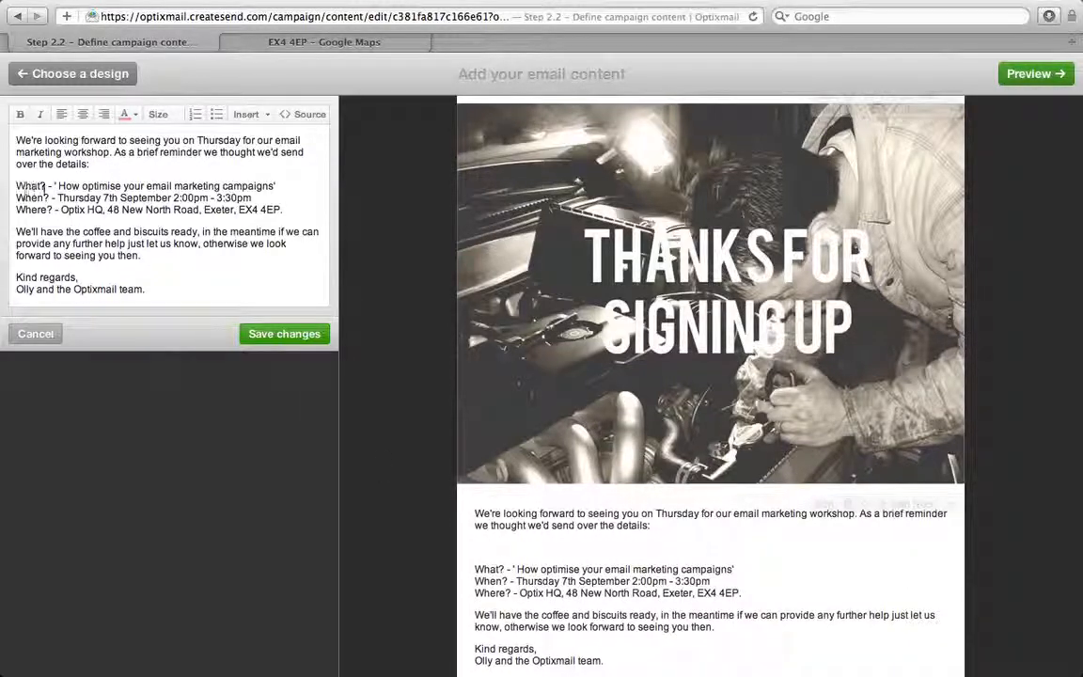
{"action": "left_click", "coordinate": [282, 187]}
{"action": "key", "text": "Return"}
{"action": "left_click", "coordinate": [278, 219]}
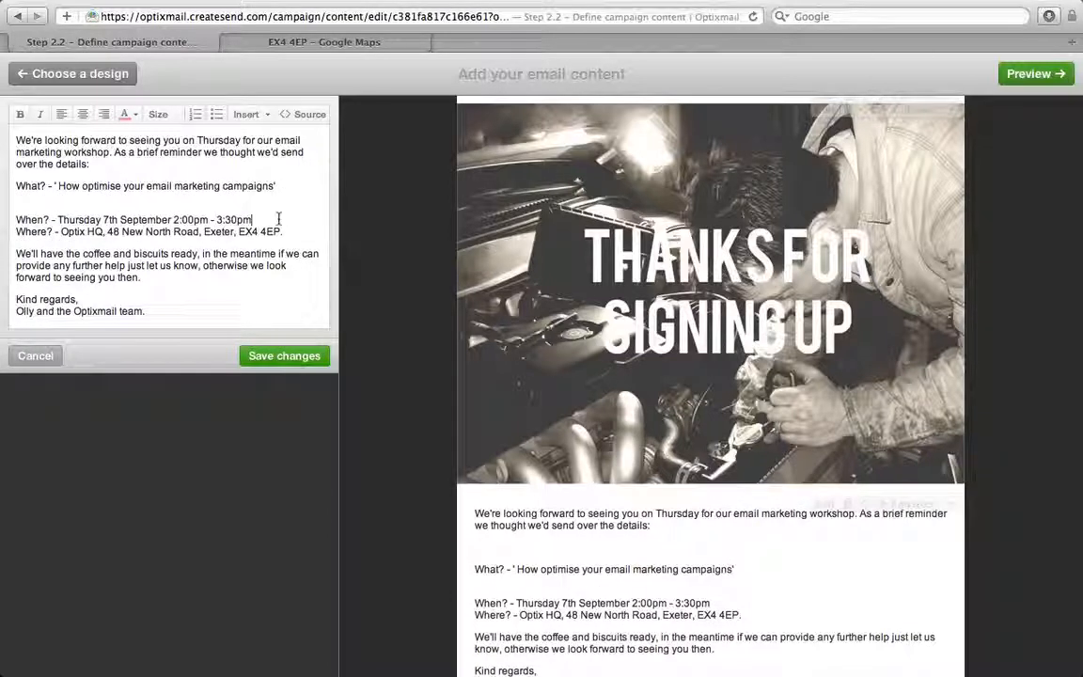
{"action": "key", "text": "Return"}
{"action": "left_click", "coordinate": [14, 275]}
{"action": "key", "text": "Return"}
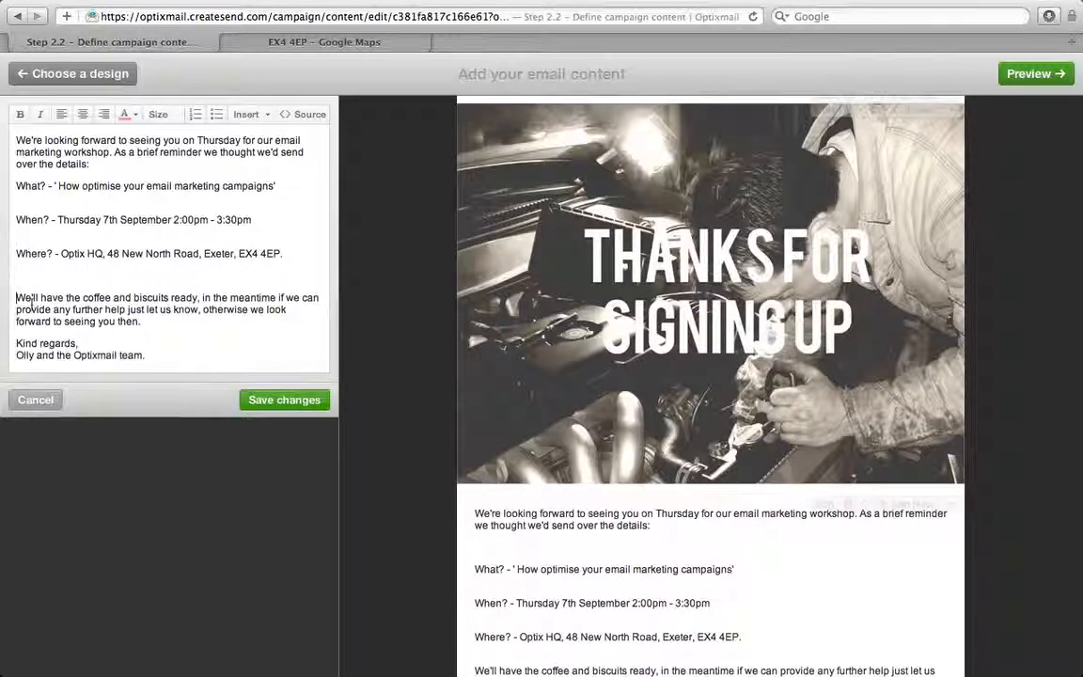
{"action": "left_click", "coordinate": [17, 342]}
{"action": "key", "text": "Return"}
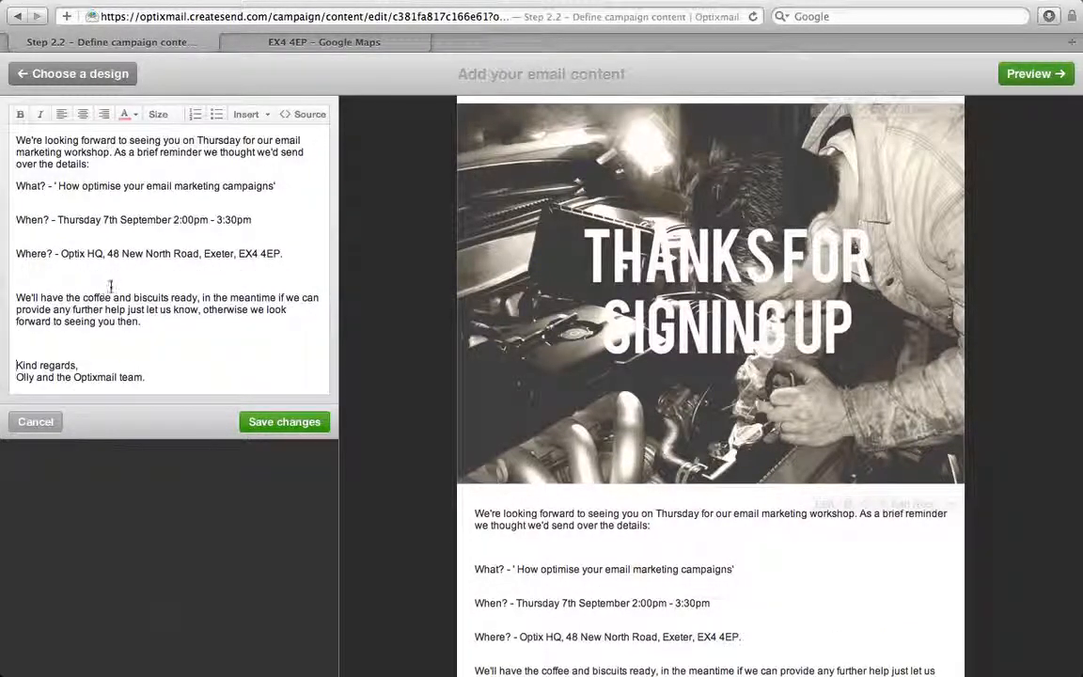
{"action": "scroll", "coordinate": [470, 301], "scroll_direction": "down", "scroll_amount": 5}
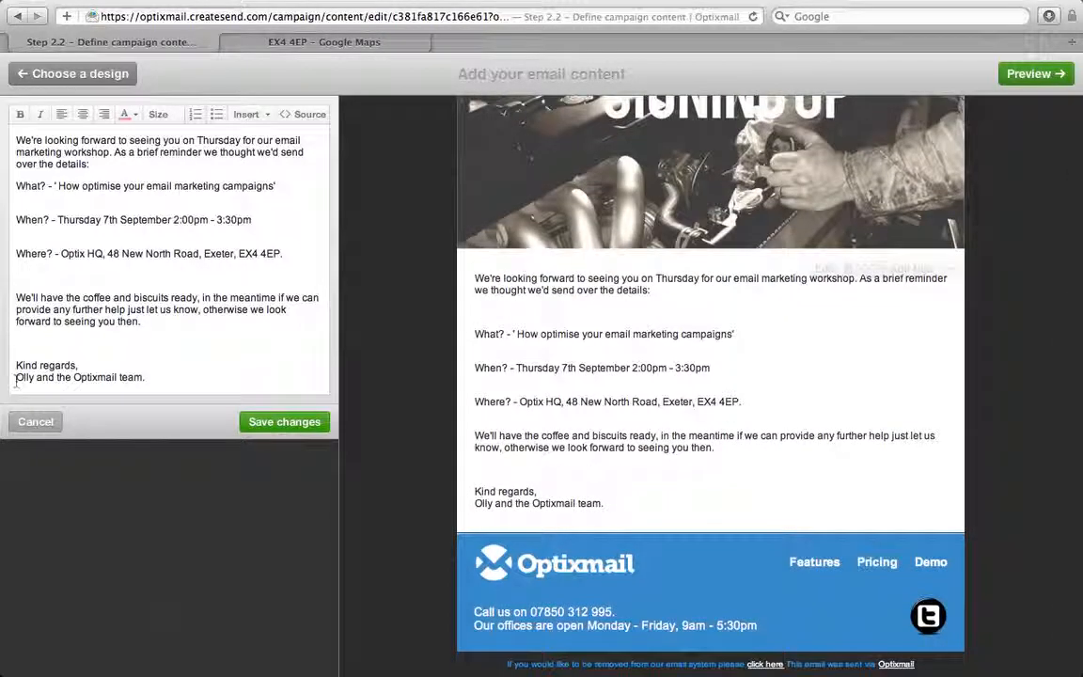
{"action": "key", "text": "Down"}
{"action": "key", "text": "Return"}
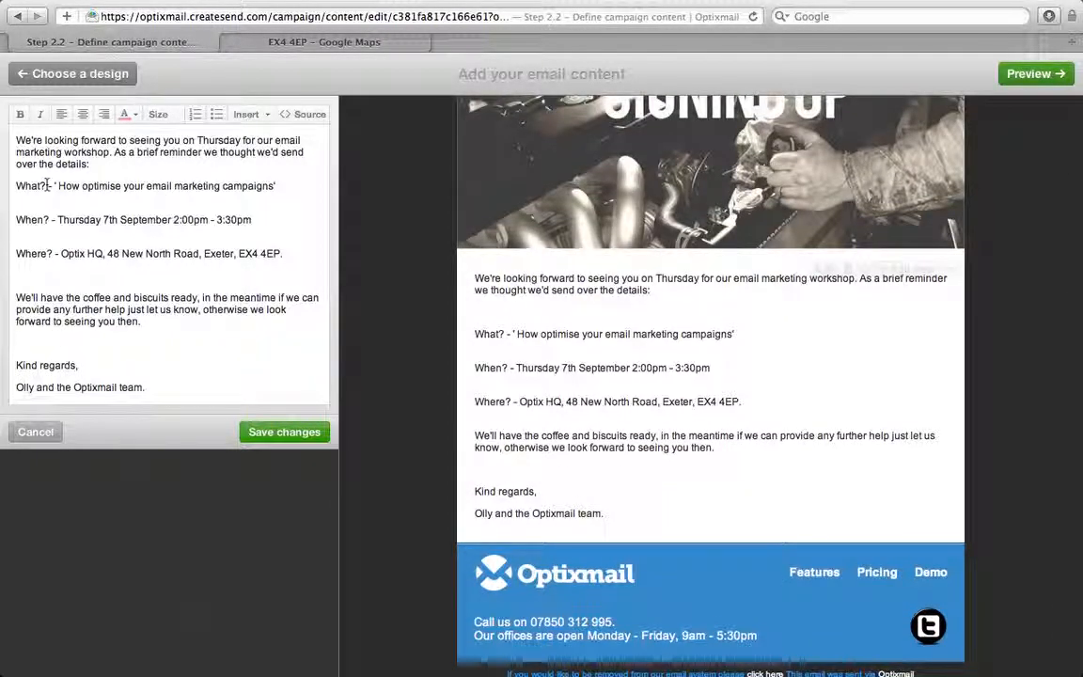
Make the What?, When? and Where? labels bold, then select the words Optix HQ
{"action": "left_click_drag", "start_coordinate": [47, 186], "coordinate": [16, 220]}
{"action": "left_click", "coordinate": [21, 114]}
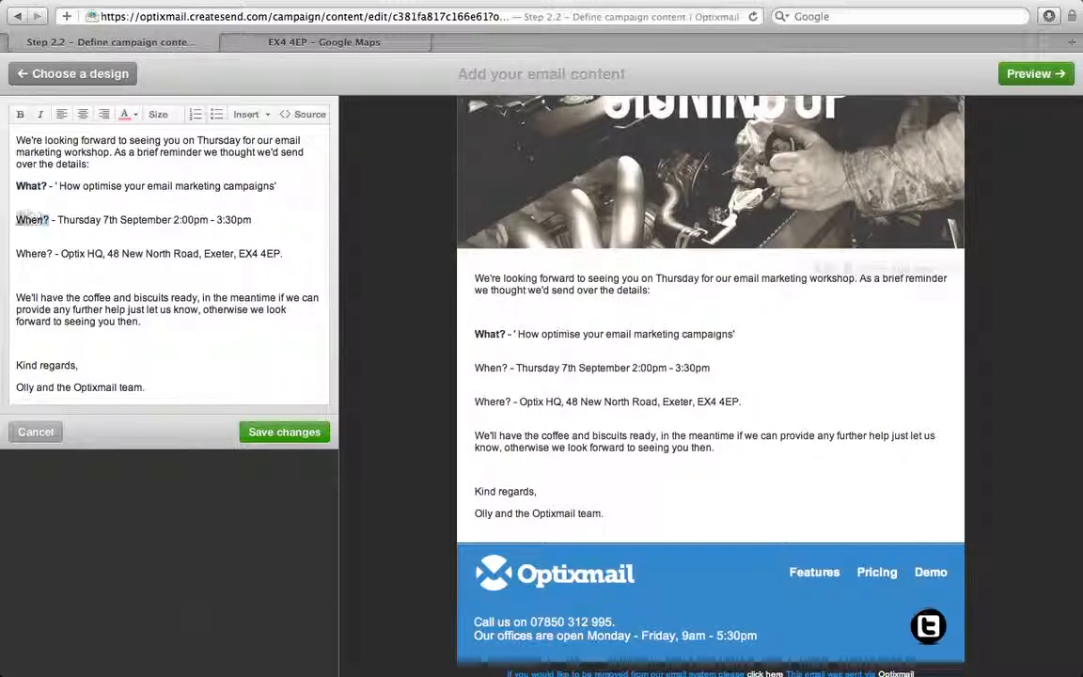
{"action": "left_click", "coordinate": [21, 114]}
{"action": "left_click_drag", "start_coordinate": [52, 254], "coordinate": [16, 254]}
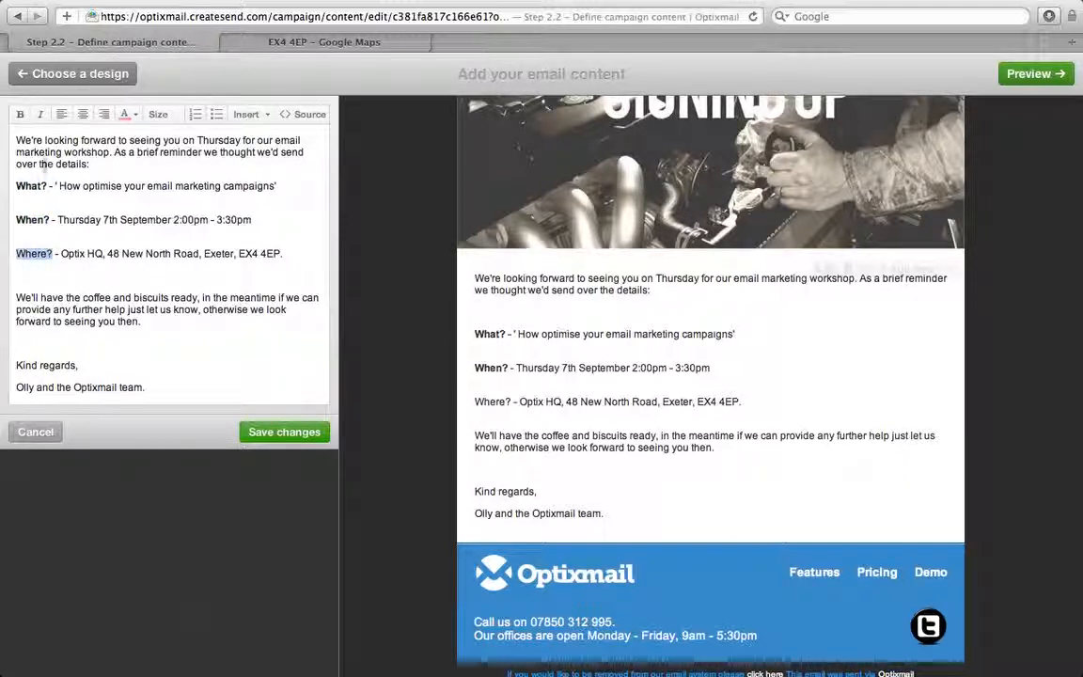
{"action": "left_click", "coordinate": [20, 114]}
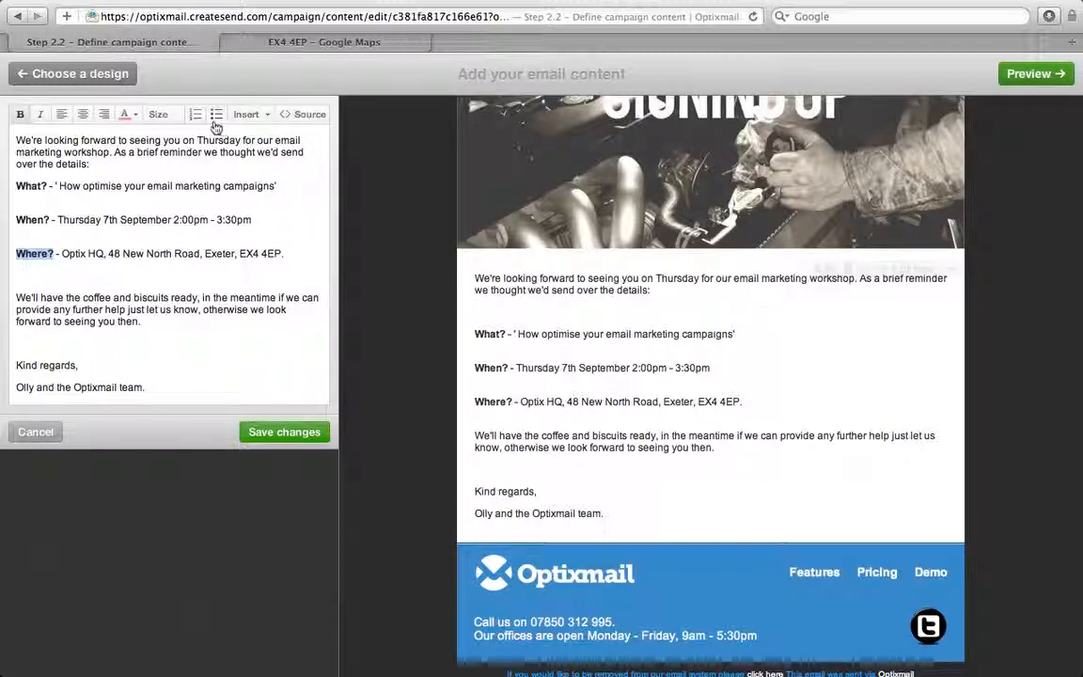
{"action": "left_click", "coordinate": [218, 279]}
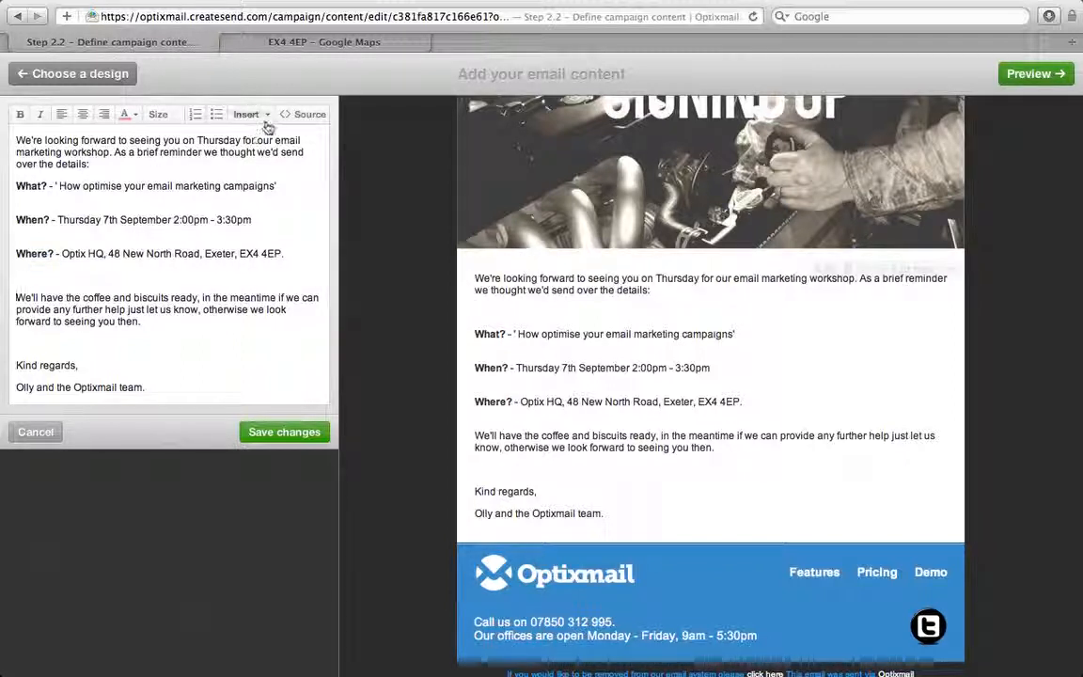
{"action": "left_click_drag", "start_coordinate": [61, 254], "coordinate": [104, 254]}
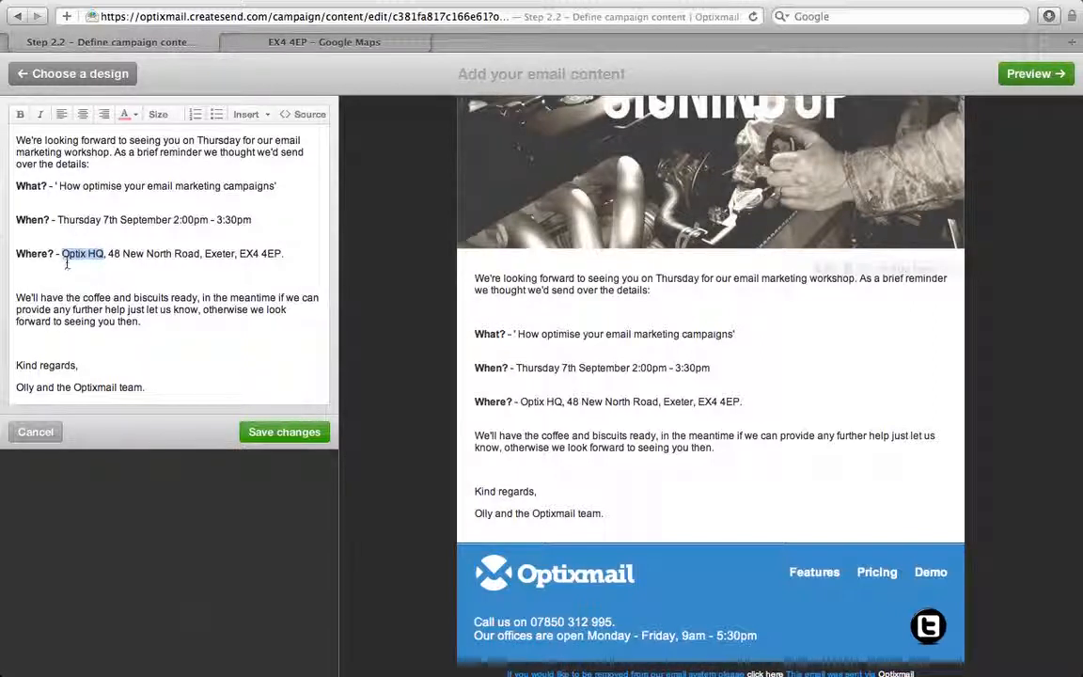
Start a link on Optix HQ and copy the EX4 4EP Google Maps page address
{"action": "left_click", "coordinate": [266, 118]}
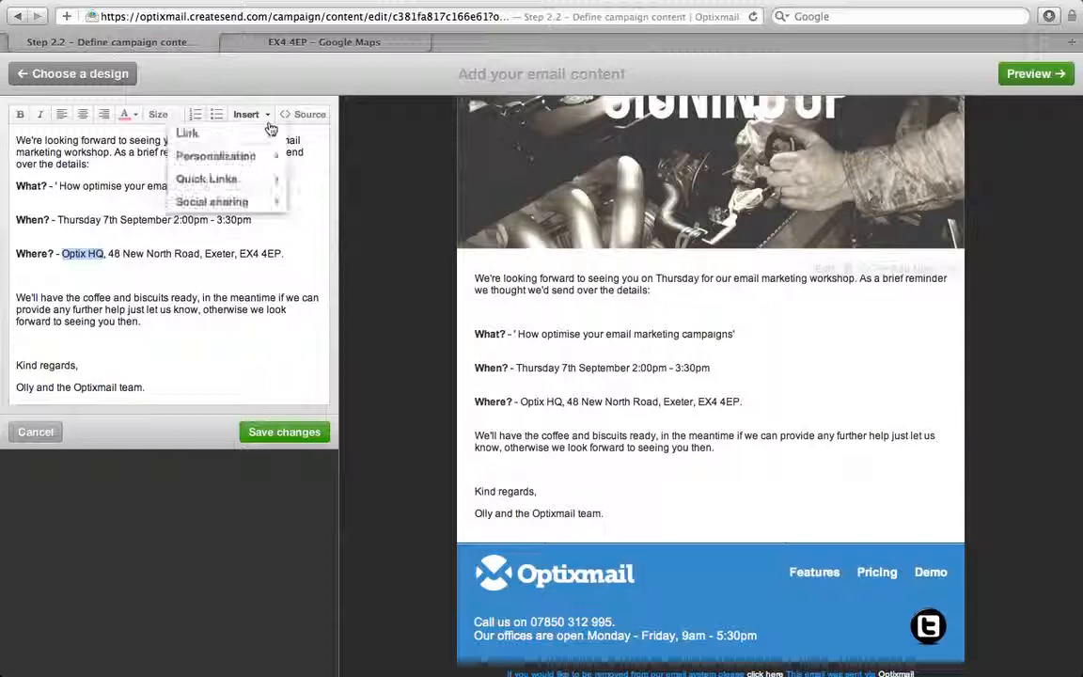
{"action": "left_click", "coordinate": [232, 136]}
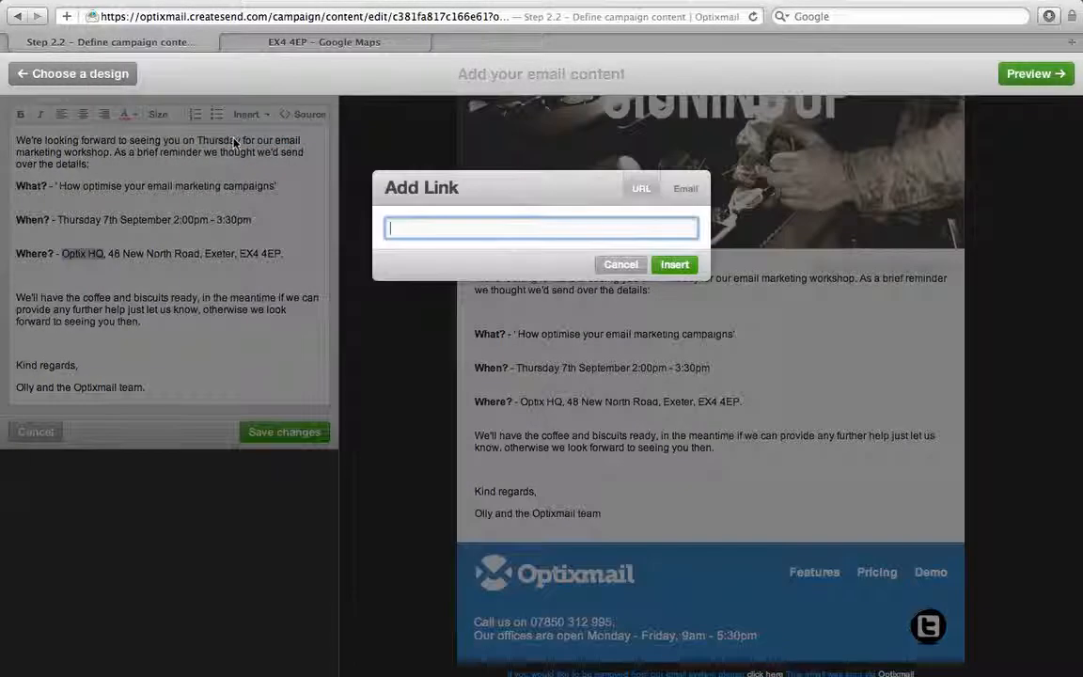
{"action": "left_click", "coordinate": [275, 43]}
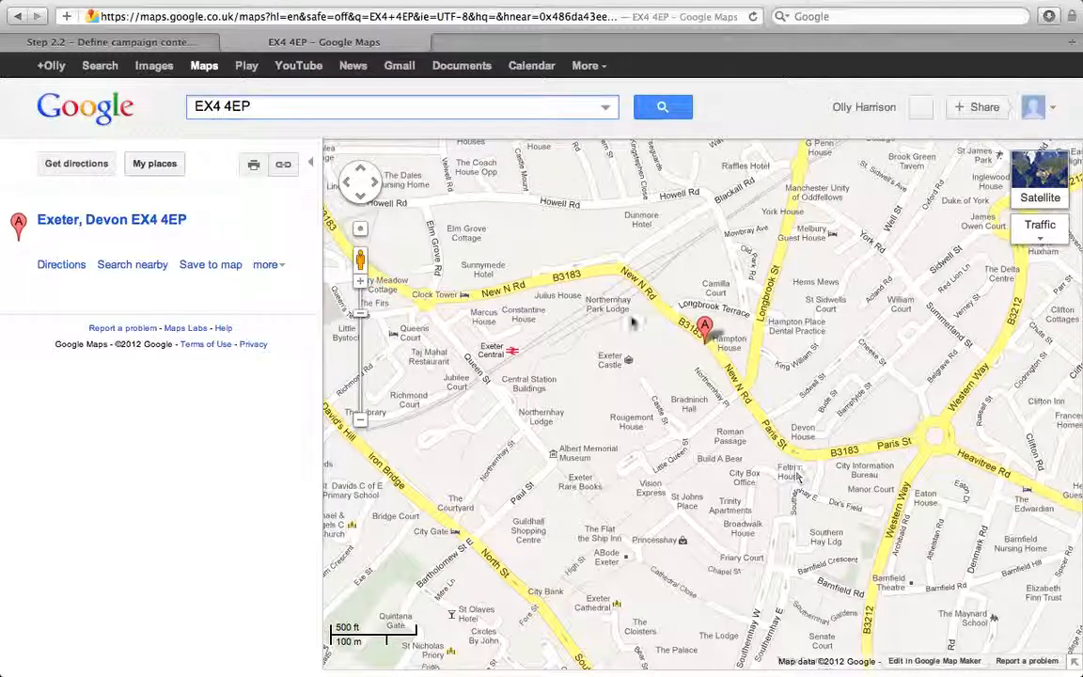
{"action": "left_click", "coordinate": [207, 17]}
{"action": "right_click", "coordinate": [207, 17]}
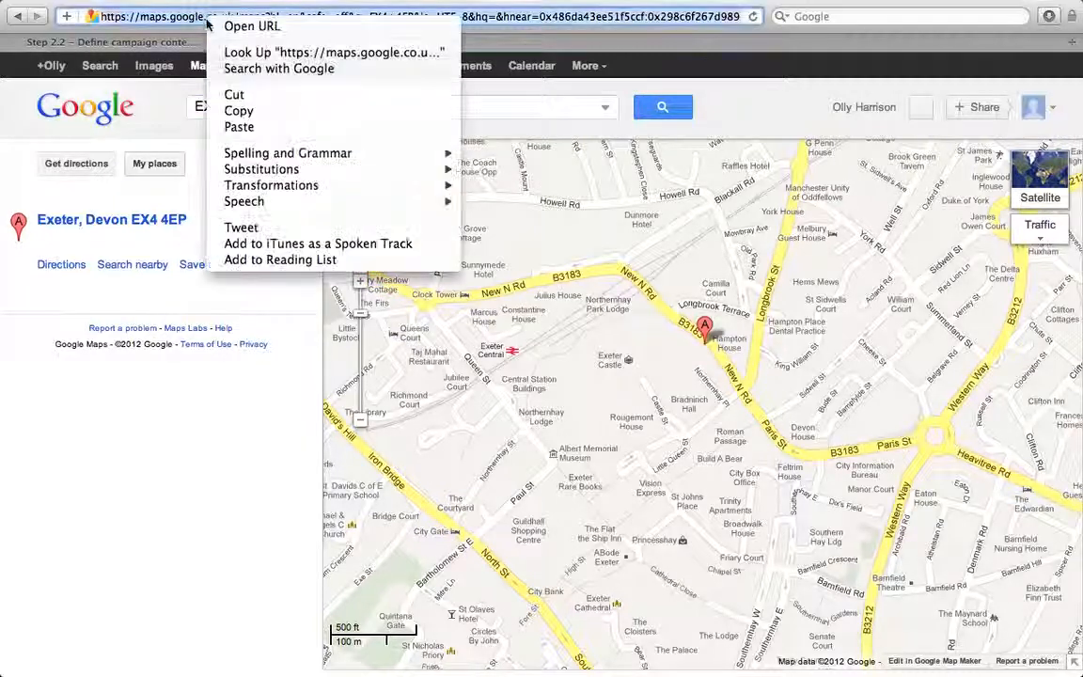
{"action": "left_click", "coordinate": [278, 109]}
Paste the Google Maps address as the Optix HQ link, insert it and test it
{"action": "left_click", "coordinate": [169, 45]}
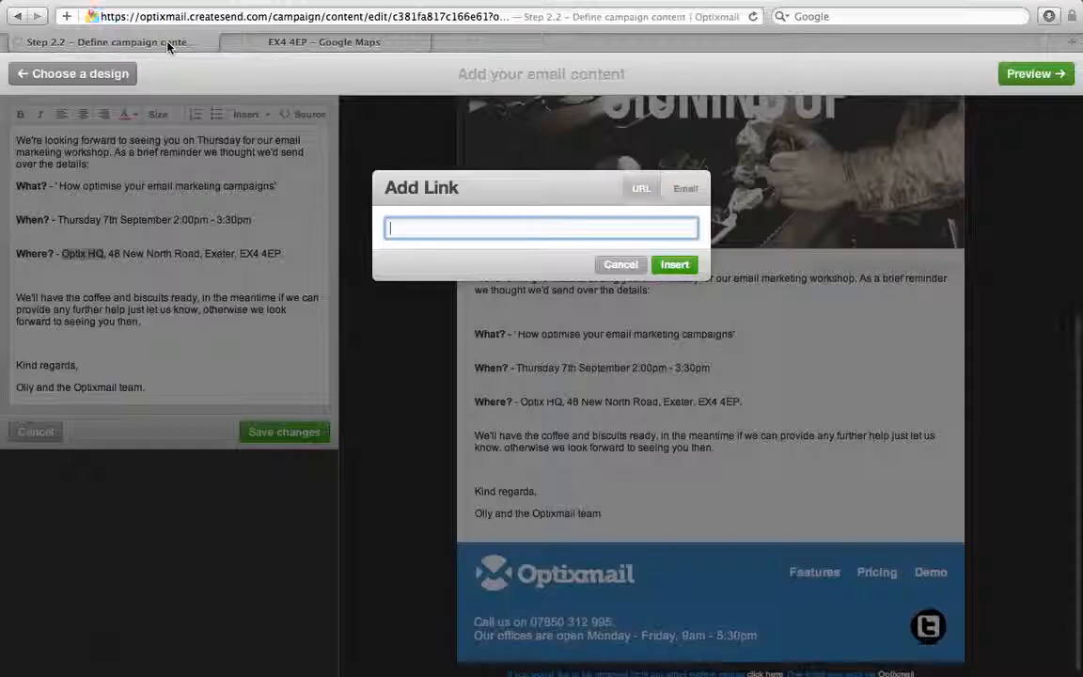
{"action": "right_click", "coordinate": [414, 229]}
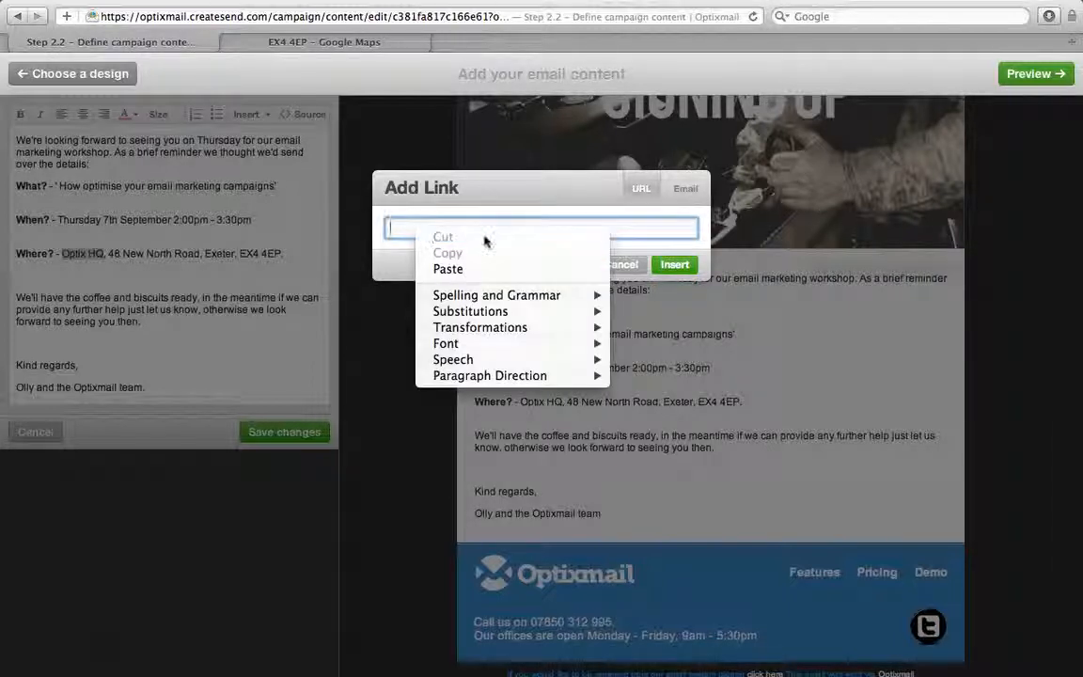
{"action": "left_click", "coordinate": [503, 269]}
{"action": "right_click", "coordinate": [411, 228]}
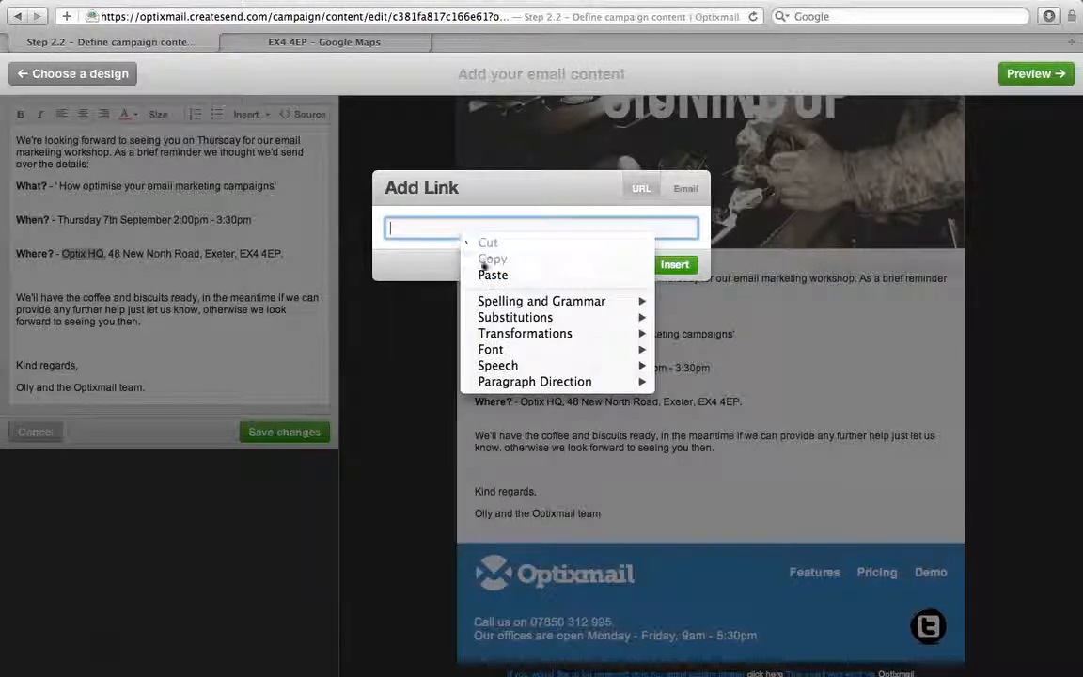
{"action": "left_click", "coordinate": [442, 273]}
{"action": "left_click", "coordinate": [673, 266]}
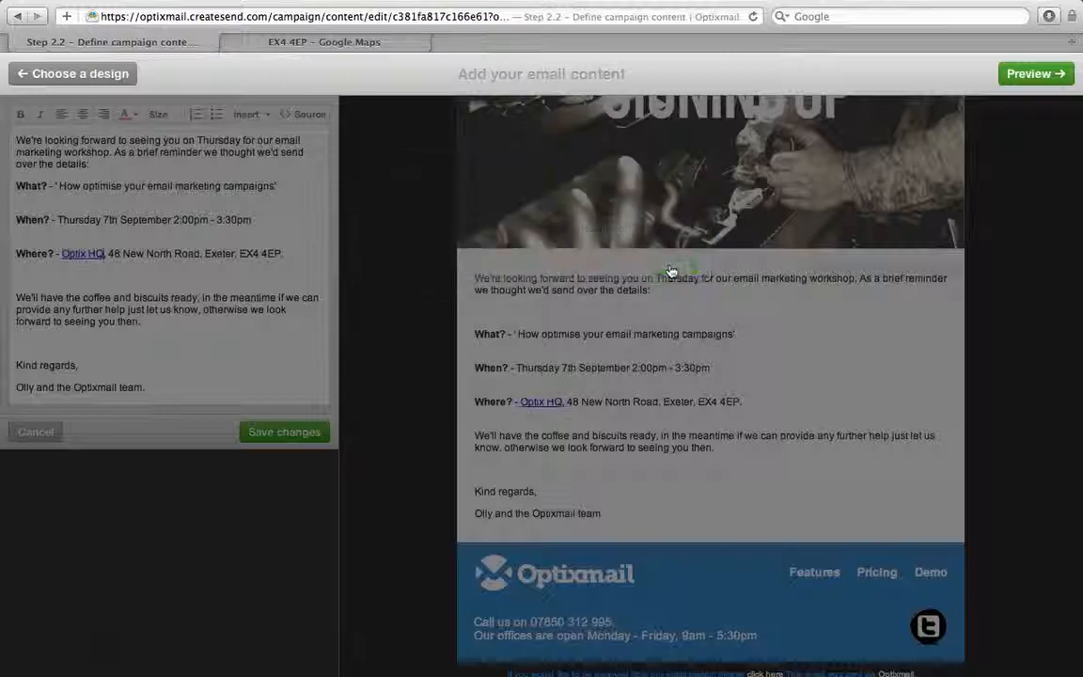
{"action": "left_click", "coordinate": [187, 334]}
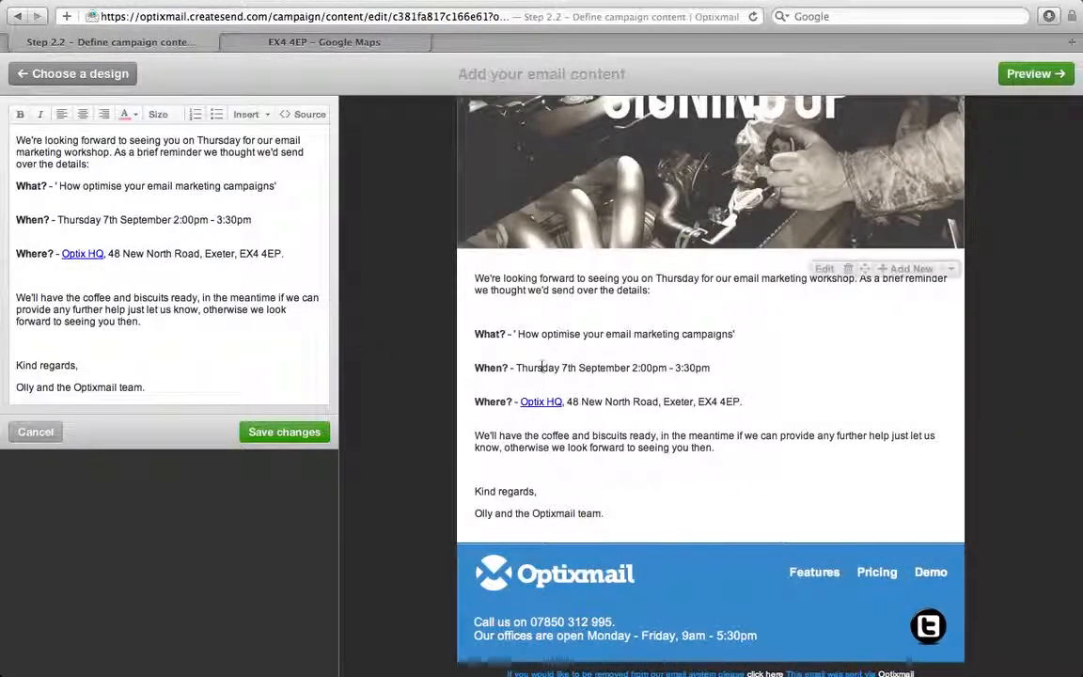
{"action": "left_click", "coordinate": [550, 402]}
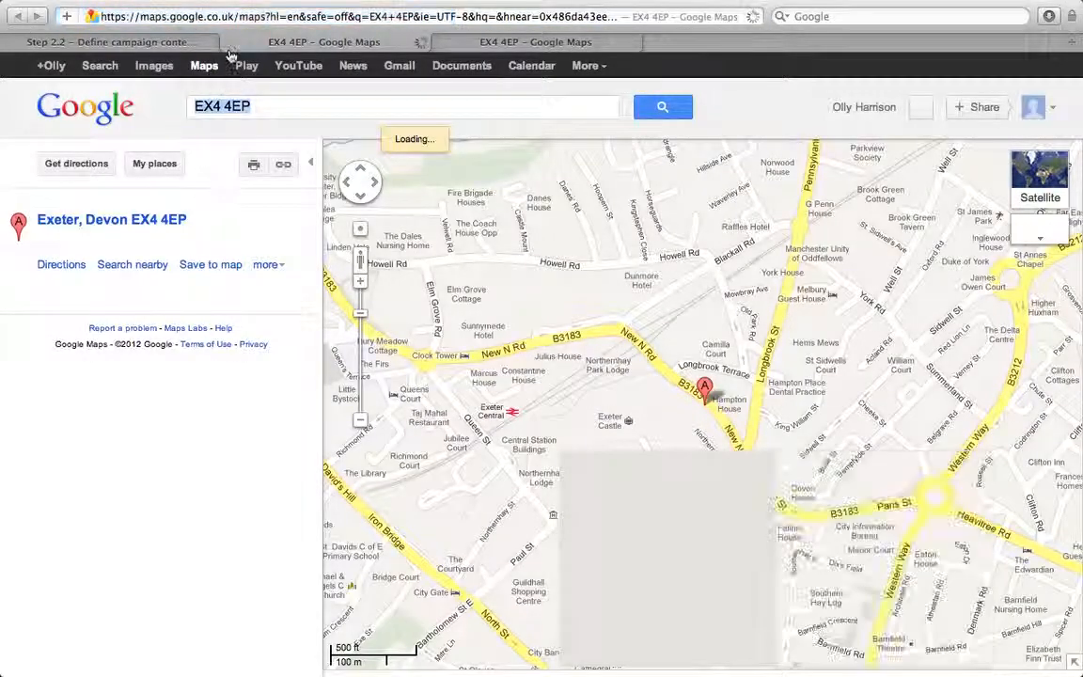
Close the map page and dismiss the Insert list without adding any social sharing
{"action": "key", "text": "super+w"}
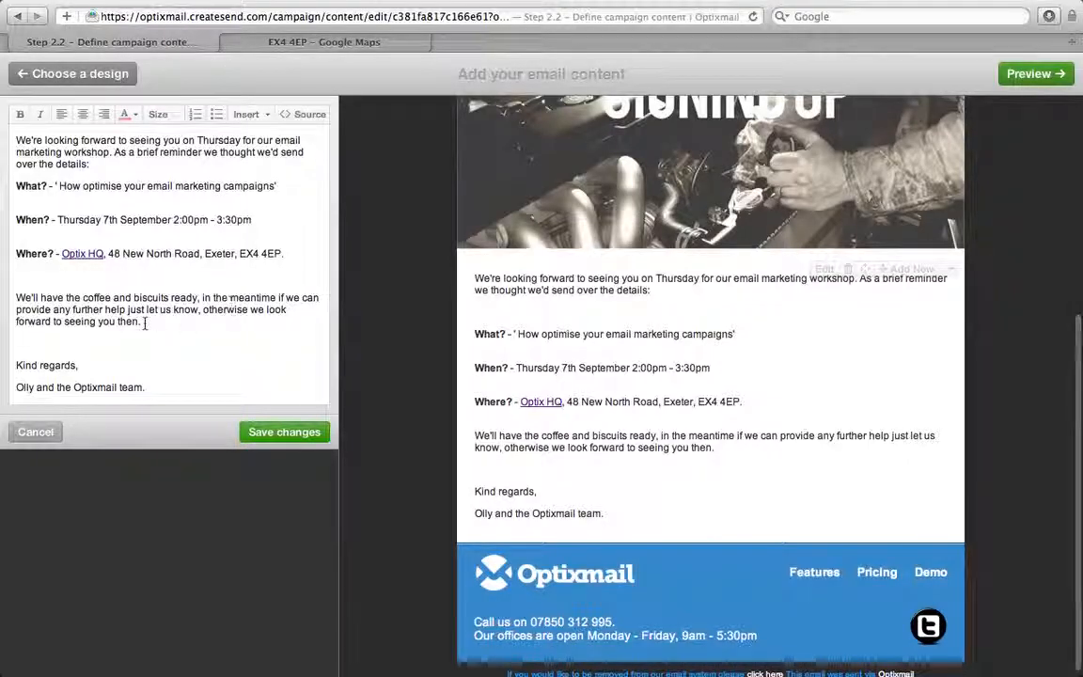
{"action": "left_click", "coordinate": [246, 114]}
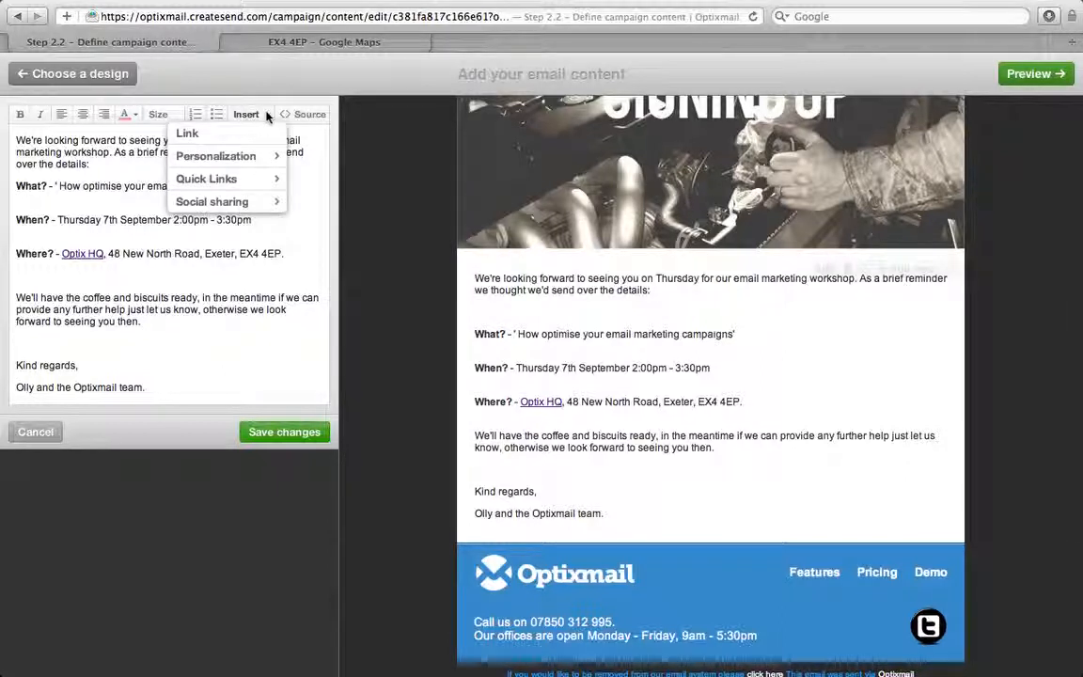
{"action": "mouse_move", "coordinate": [261, 158]}
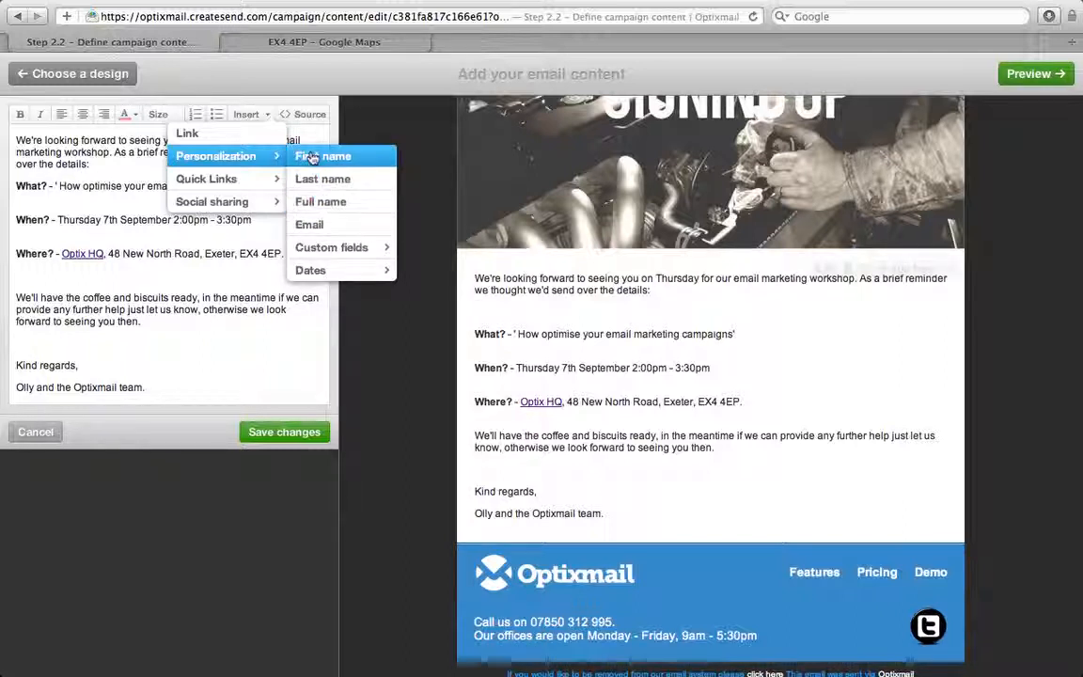
{"action": "mouse_move", "coordinate": [258, 179]}
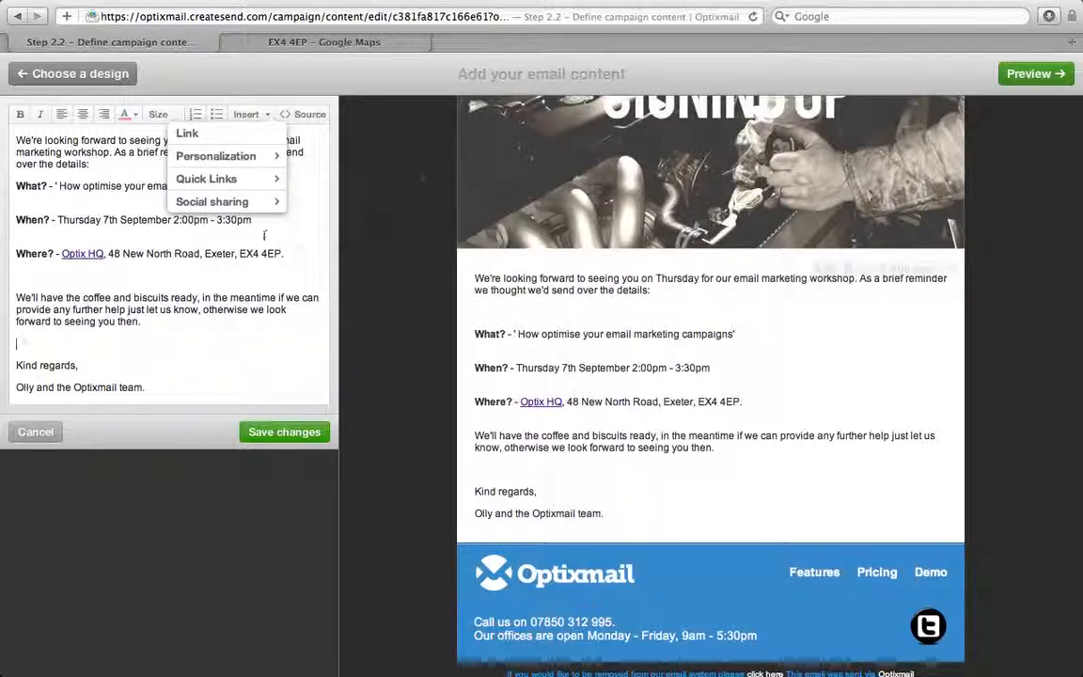
{"action": "mouse_move", "coordinate": [227, 210]}
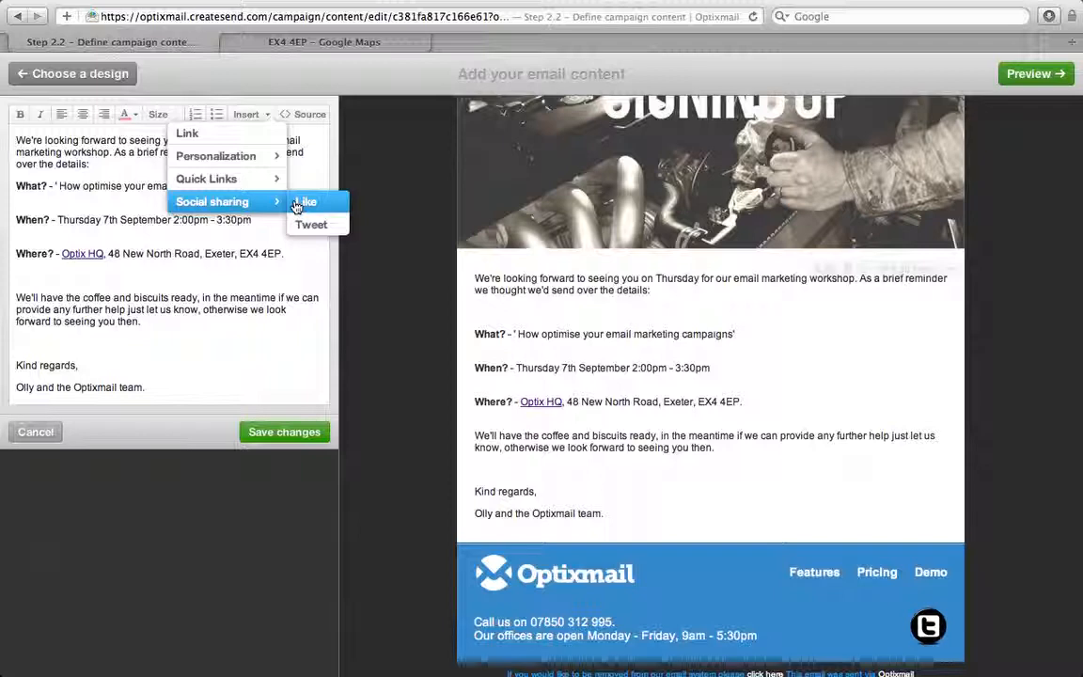
{"action": "left_click", "coordinate": [224, 280]}
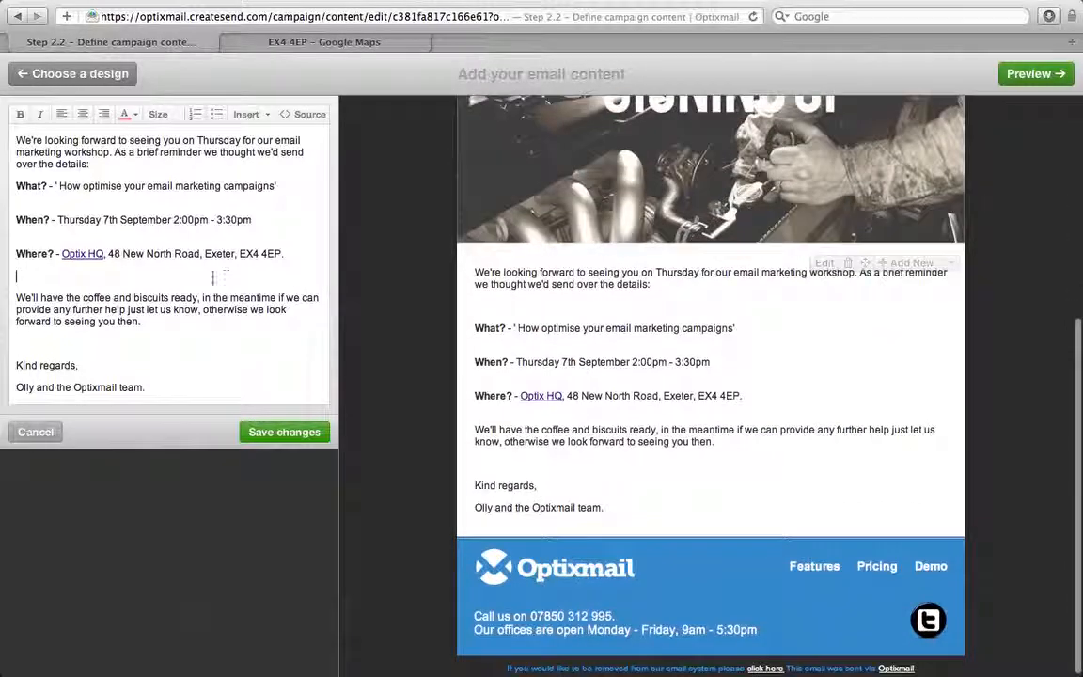
Save the edited workshop story as the email body text
{"action": "left_click", "coordinate": [274, 435]}
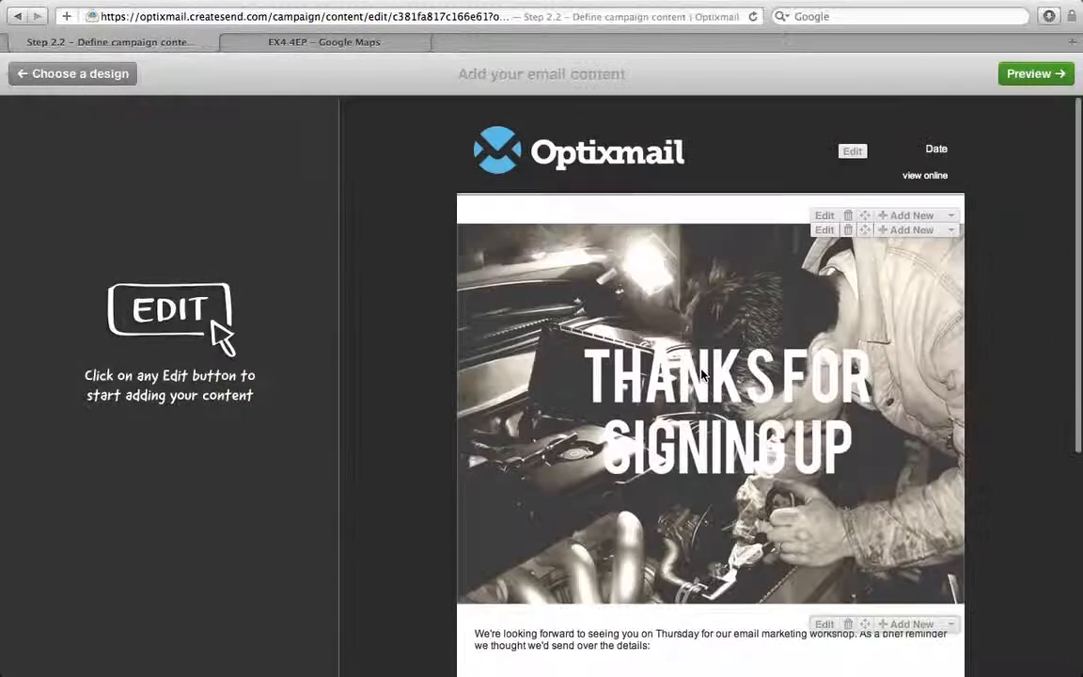
{"action": "scroll", "coordinate": [701, 376], "scroll_direction": "down", "scroll_amount": 8}
{"action": "scroll", "coordinate": [701, 375], "scroll_direction": "up", "scroll_amount": 7}
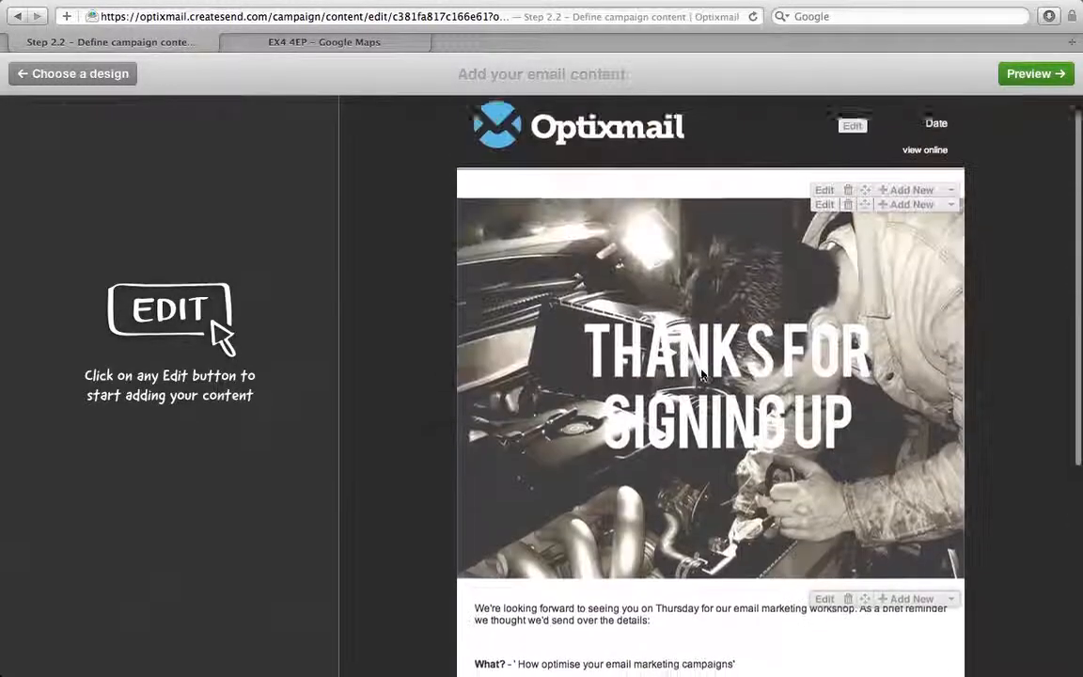
{"action": "scroll", "coordinate": [701, 375], "scroll_direction": "up", "scroll_amount": 1}
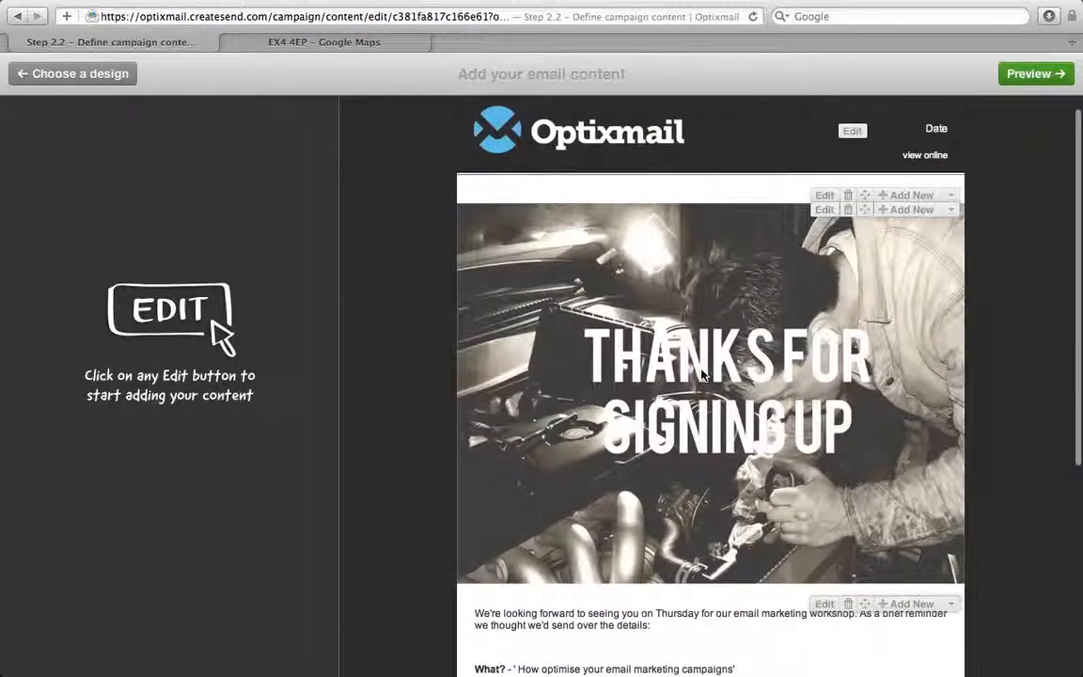
Replace the header's Date placeholder with 10 August 2012 and save it
{"action": "left_click", "coordinate": [852, 133]}
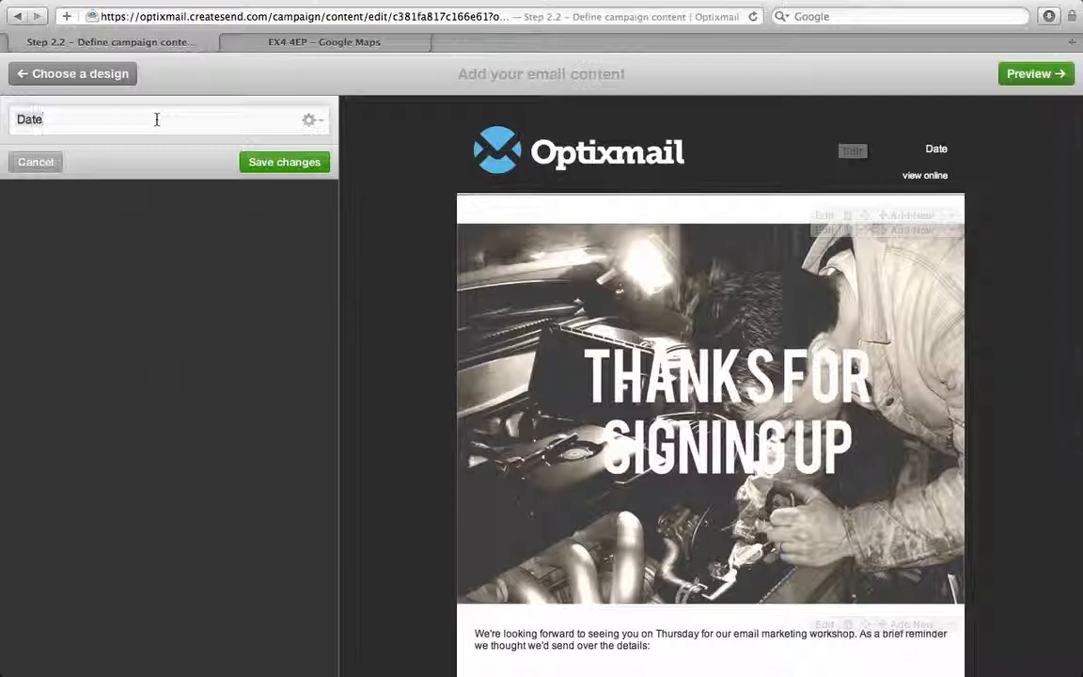
{"action": "double_click", "coordinate": [157, 119]}
{"action": "type", "text": "10"}
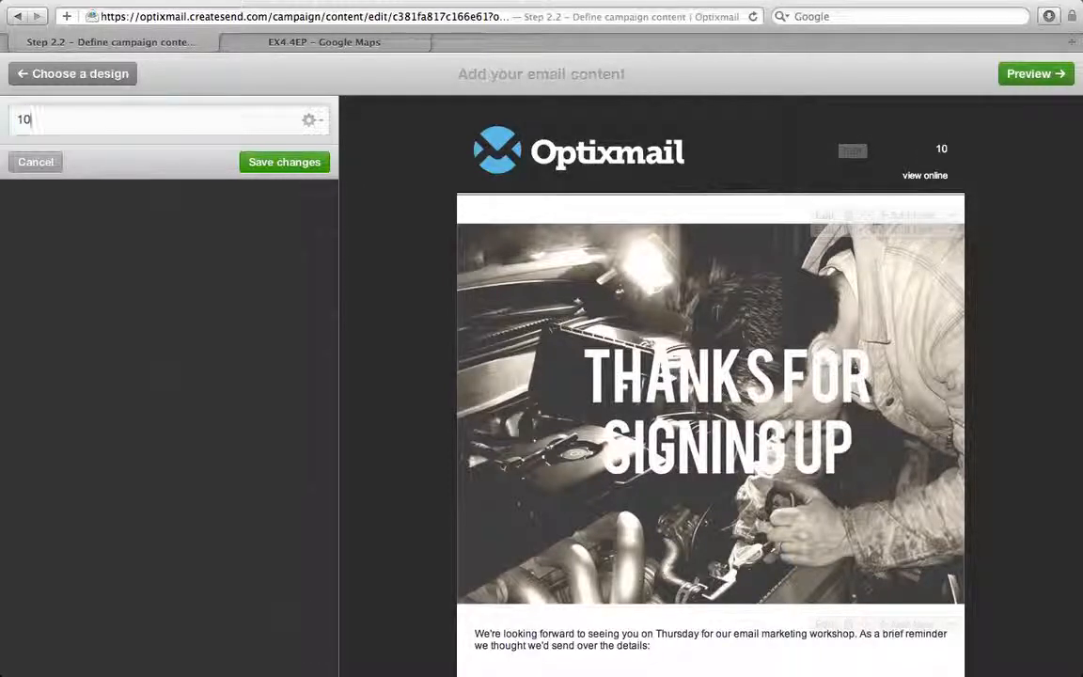
{"action": "type", "text": " August"}
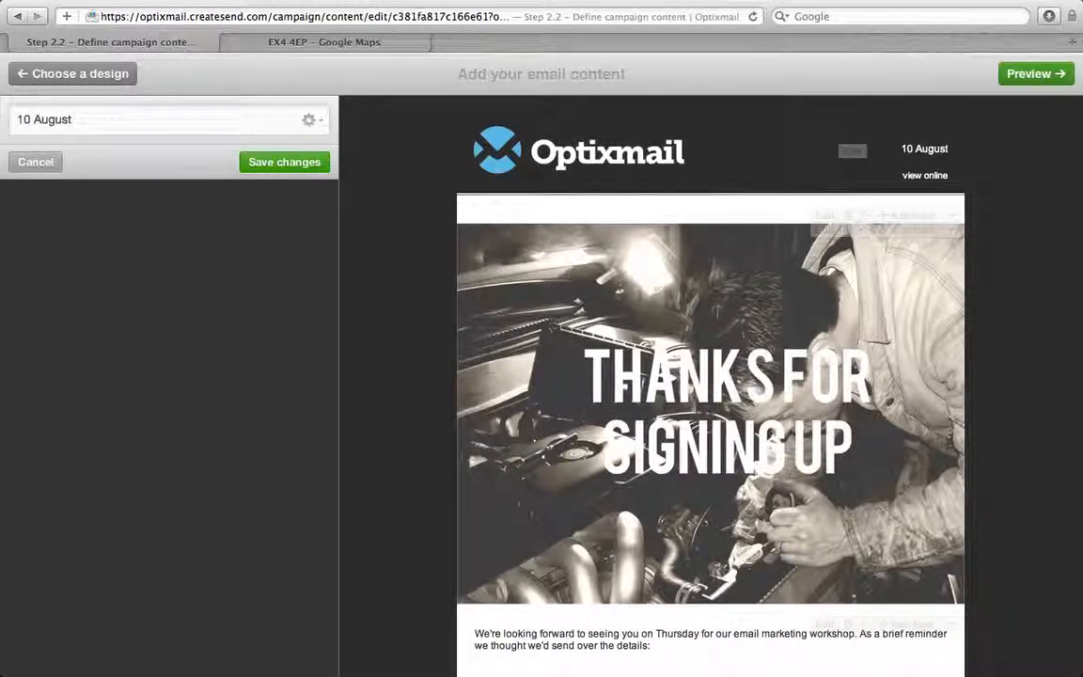
{"action": "type", "text": " 2012"}
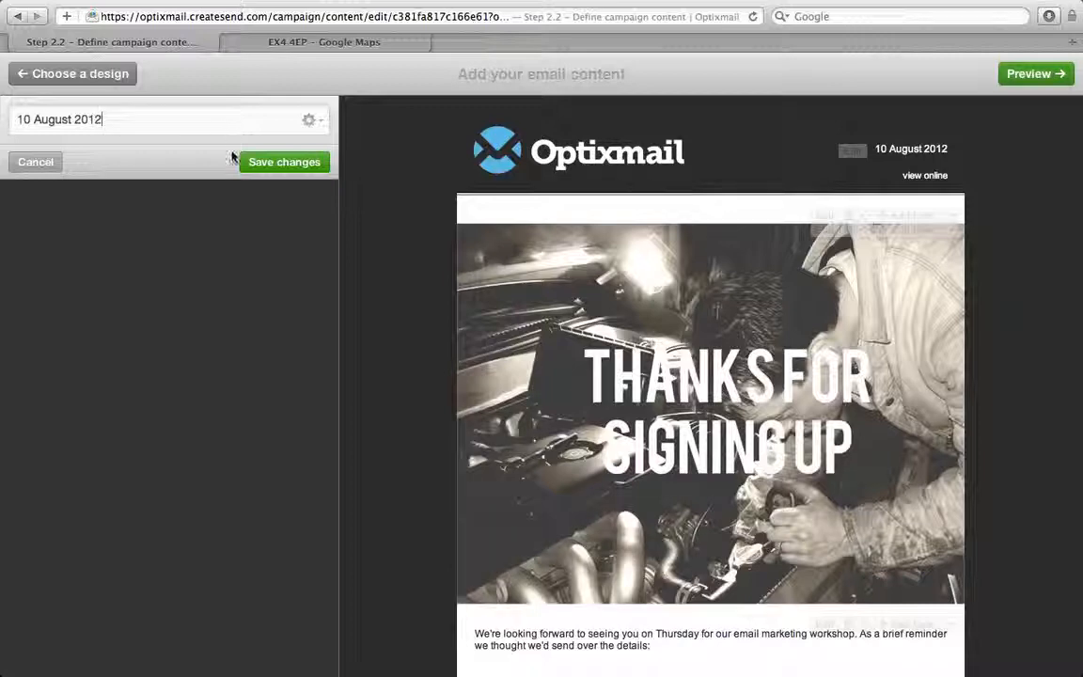
{"action": "left_click", "coordinate": [308, 168]}
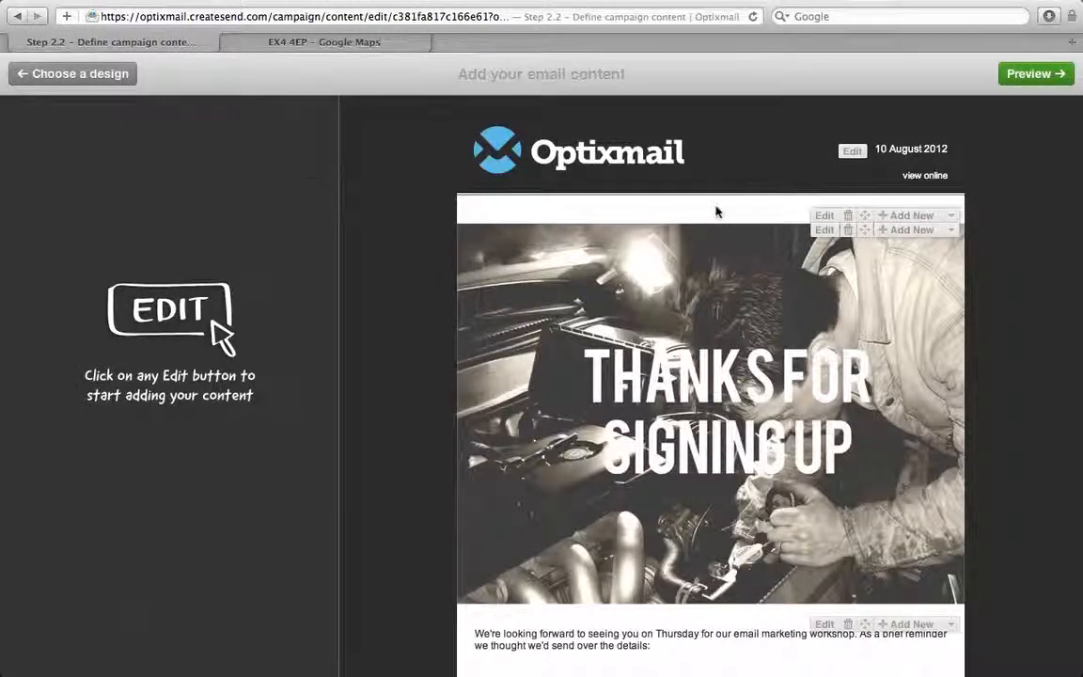
{"action": "scroll", "coordinate": [720, 209], "scroll_direction": "down", "scroll_amount": 8}
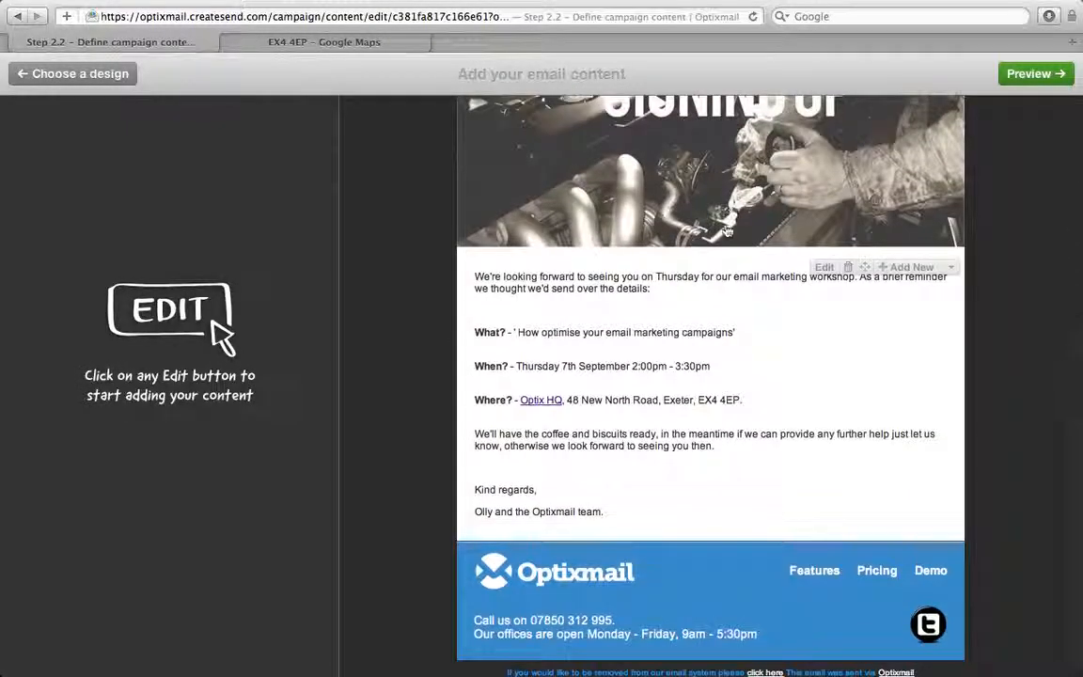
Preview the finished email, then move on to defining the campaign recipients
{"action": "left_click", "coordinate": [1030, 76]}
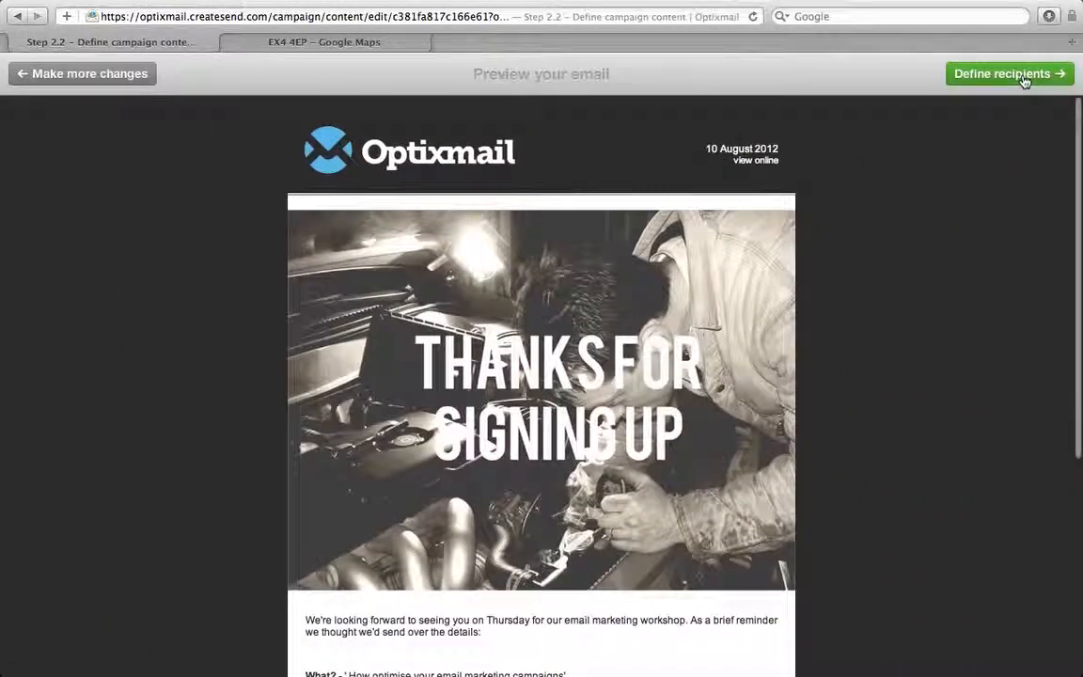
{"action": "scroll", "coordinate": [851, 235], "scroll_direction": "down", "scroll_amount": 5}
{"action": "scroll", "coordinate": [851, 234], "scroll_direction": "up", "scroll_amount": 5}
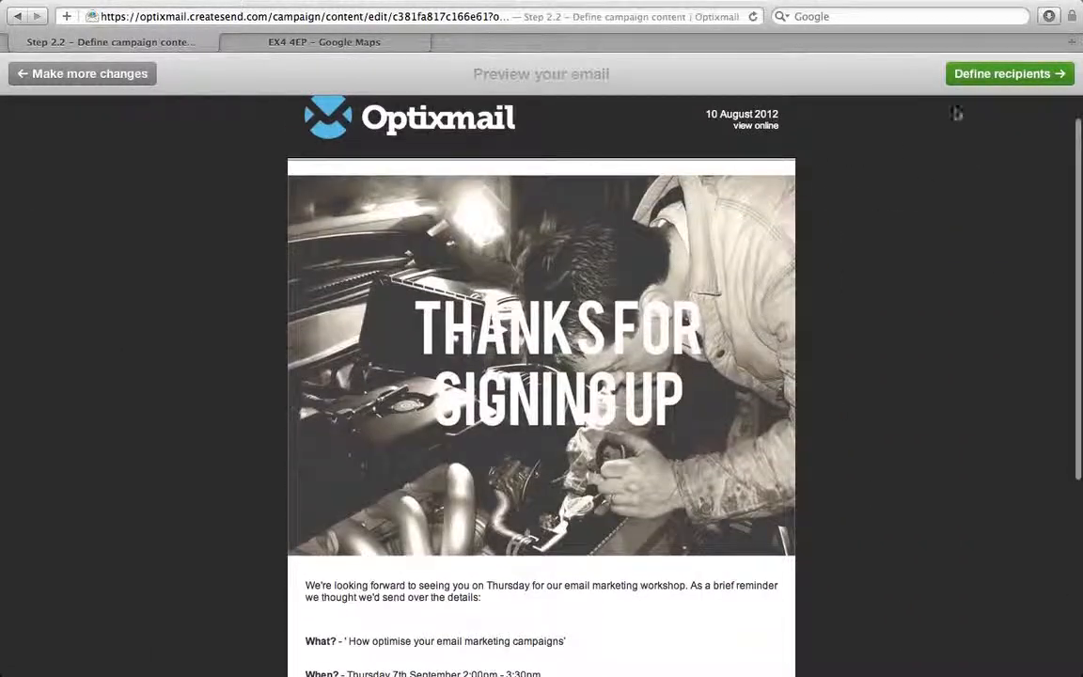
{"action": "left_click", "coordinate": [1008, 77]}
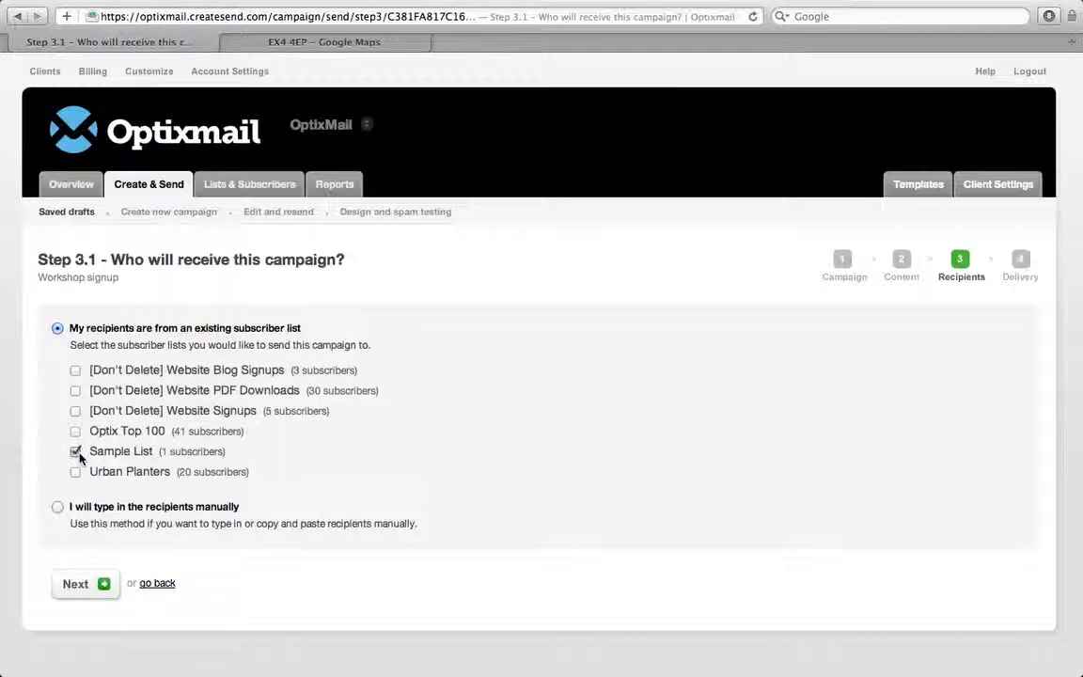
Confirm Sample List as recipients and review the Workshop signup snapshot
{"action": "left_click", "coordinate": [104, 584]}
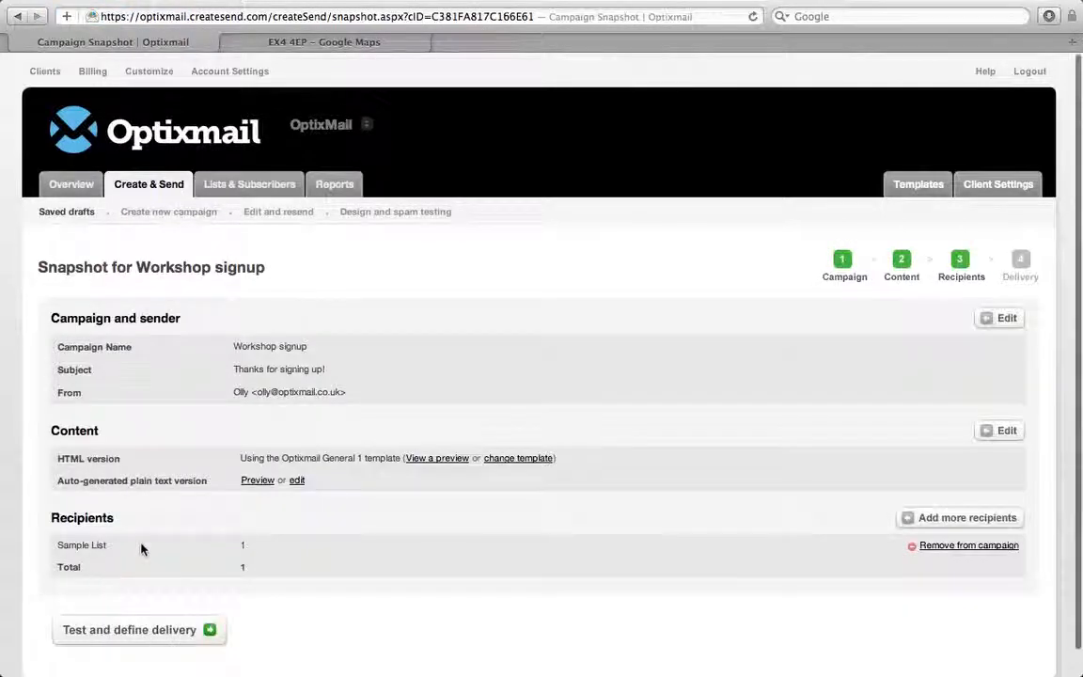
{"action": "scroll", "coordinate": [203, 364], "scroll_direction": "down", "scroll_amount": 1}
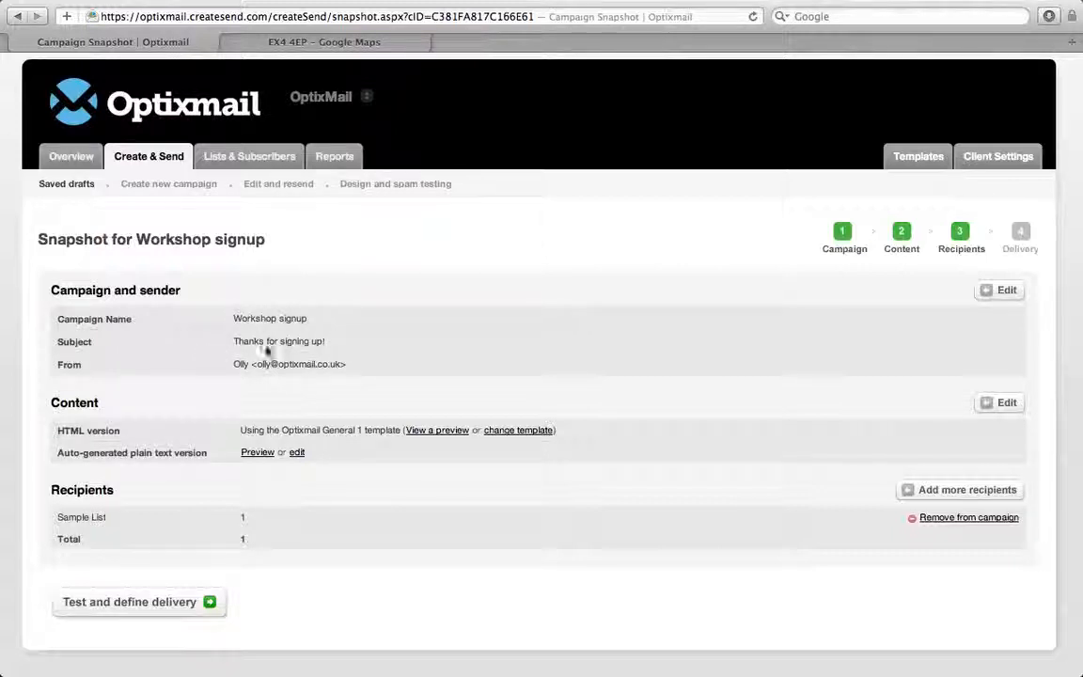
{"action": "left_click", "coordinate": [257, 453]}
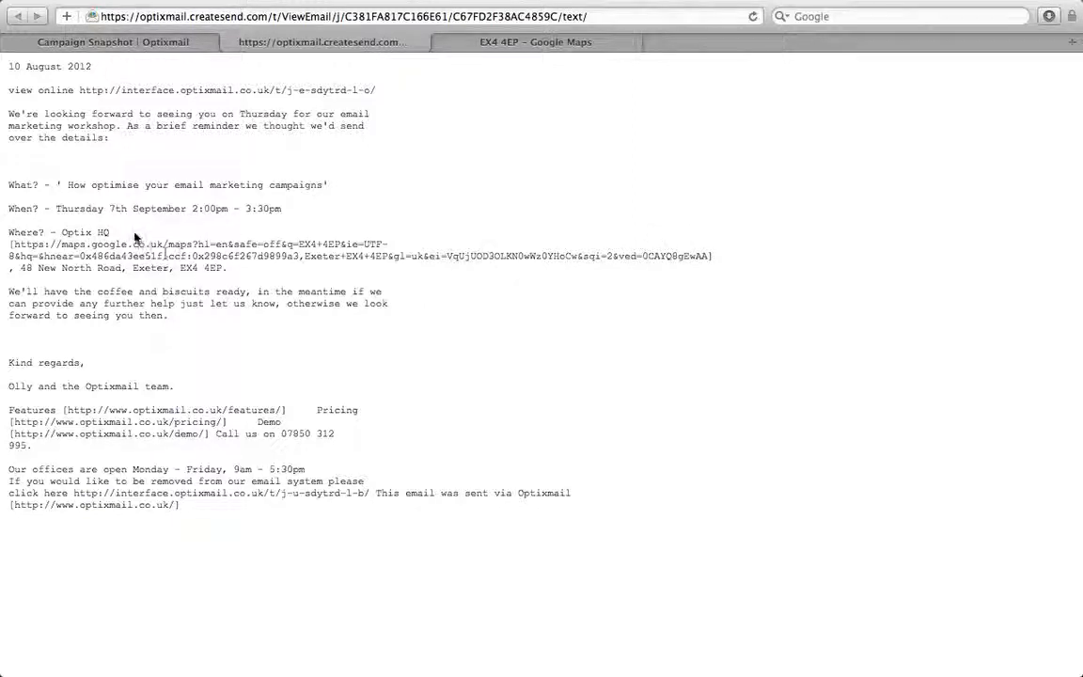
{"action": "left_click_drag", "start_coordinate": [122, 230], "coordinate": [8, 185]}
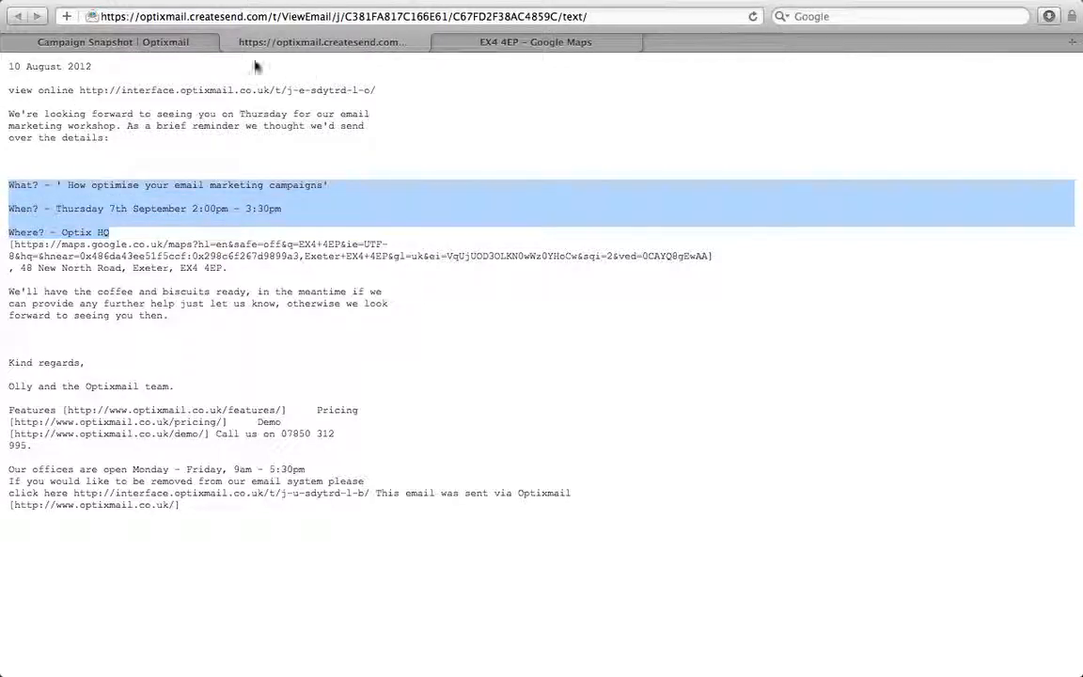
{"action": "left_click", "coordinate": [228, 41]}
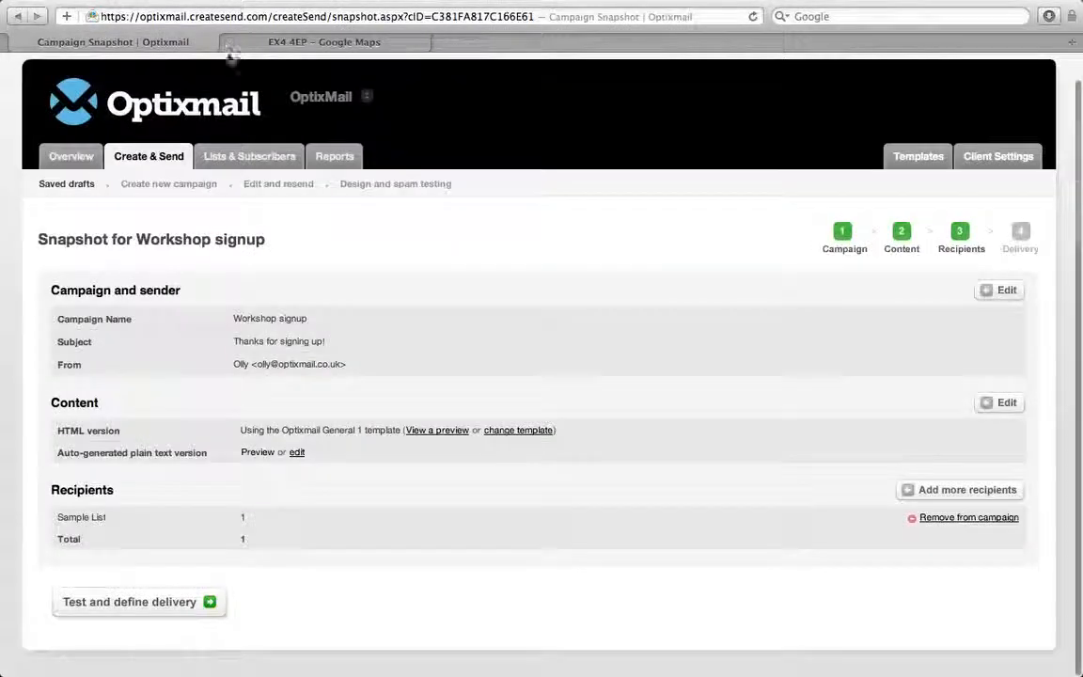
{"action": "left_click", "coordinate": [204, 602]}
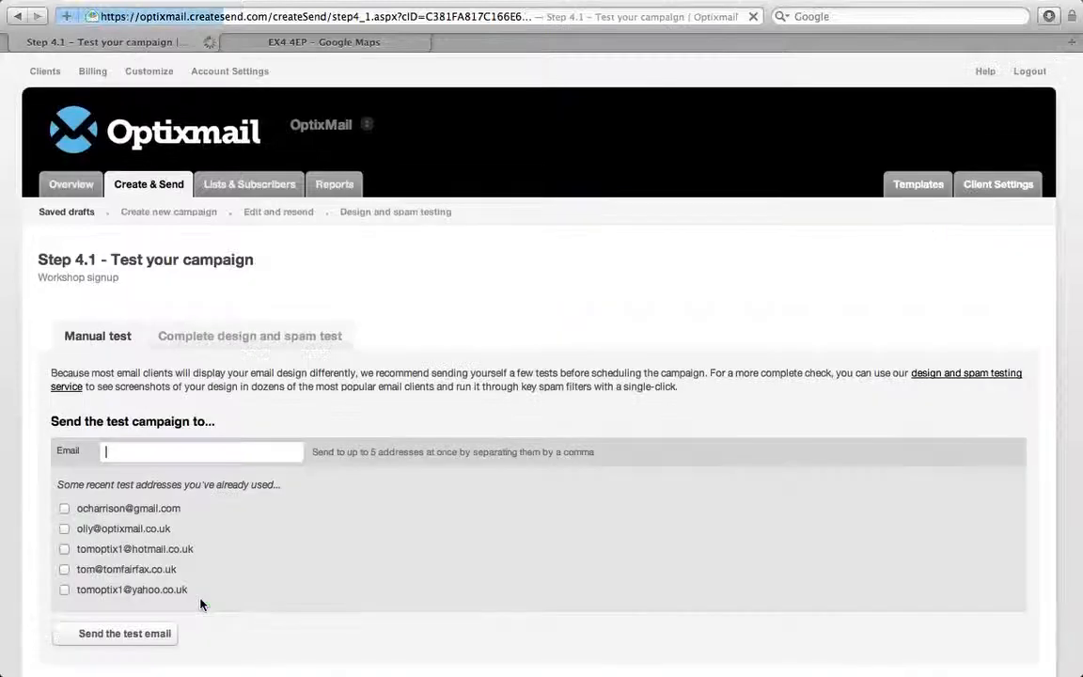
Tick recent test addresses as test recipients, then skip the test to reach delivery scheduling
{"action": "scroll", "coordinate": [328, 368], "scroll_direction": "down", "scroll_amount": 3}
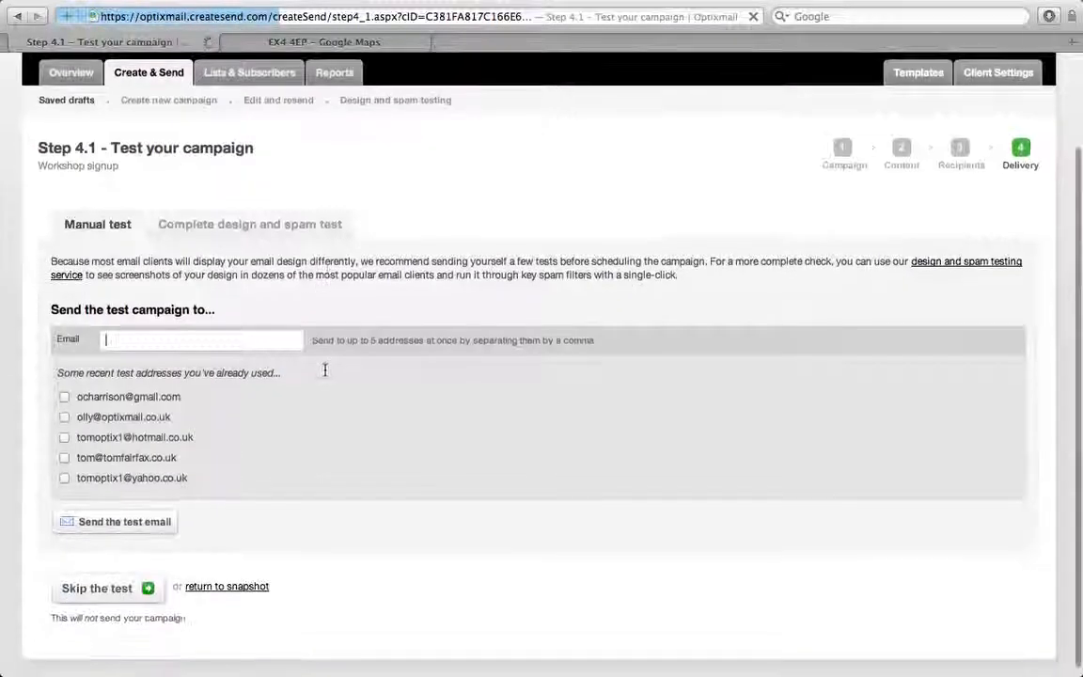
{"action": "left_click", "coordinate": [158, 332]}
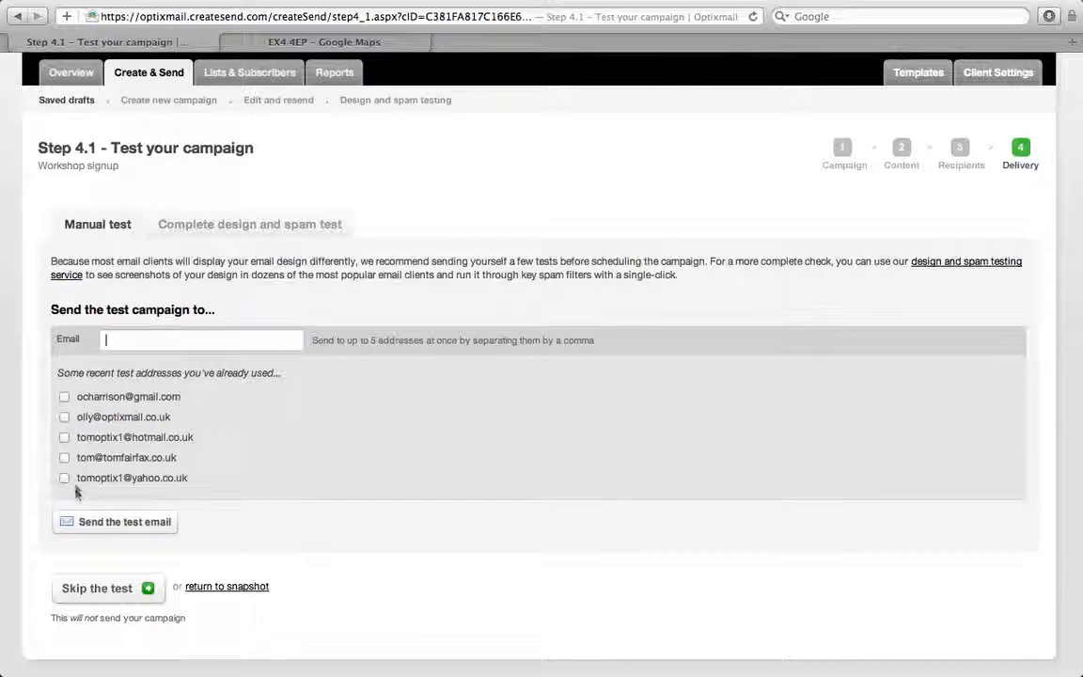
{"action": "left_click", "coordinate": [63, 417]}
{"action": "left_click", "coordinate": [128, 589]}
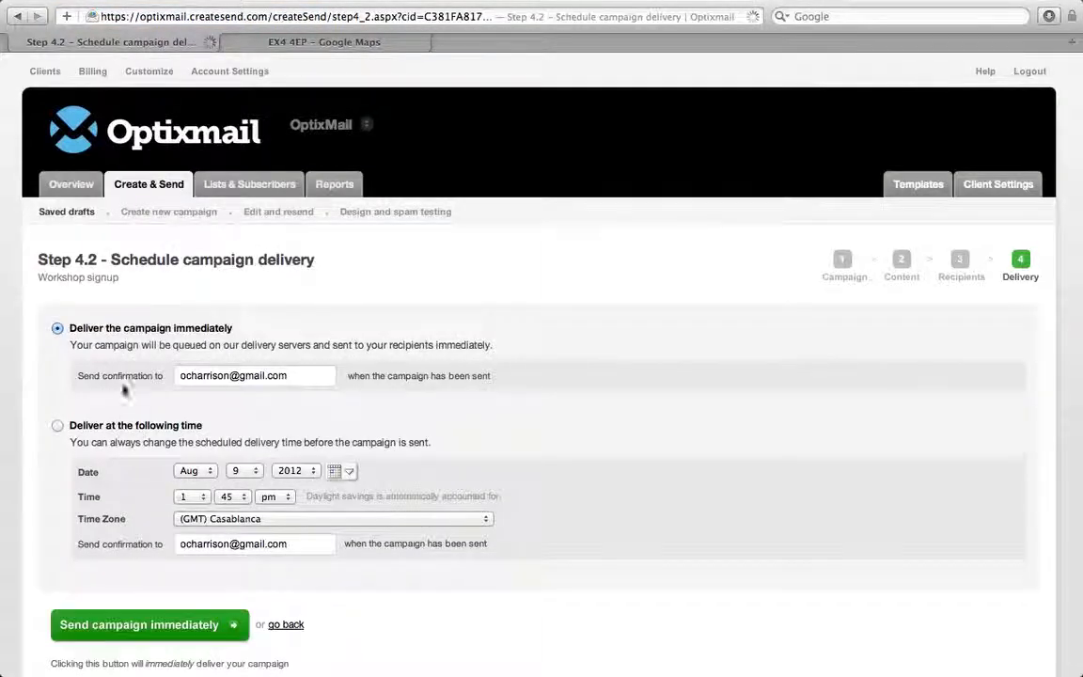
Choose 'Deliver at the following time' (1:45 pm, 9 Aug 2012, GMT Casablanca) and schedule the campaign
{"action": "scroll", "coordinate": [120, 374], "scroll_direction": "down", "scroll_amount": 1}
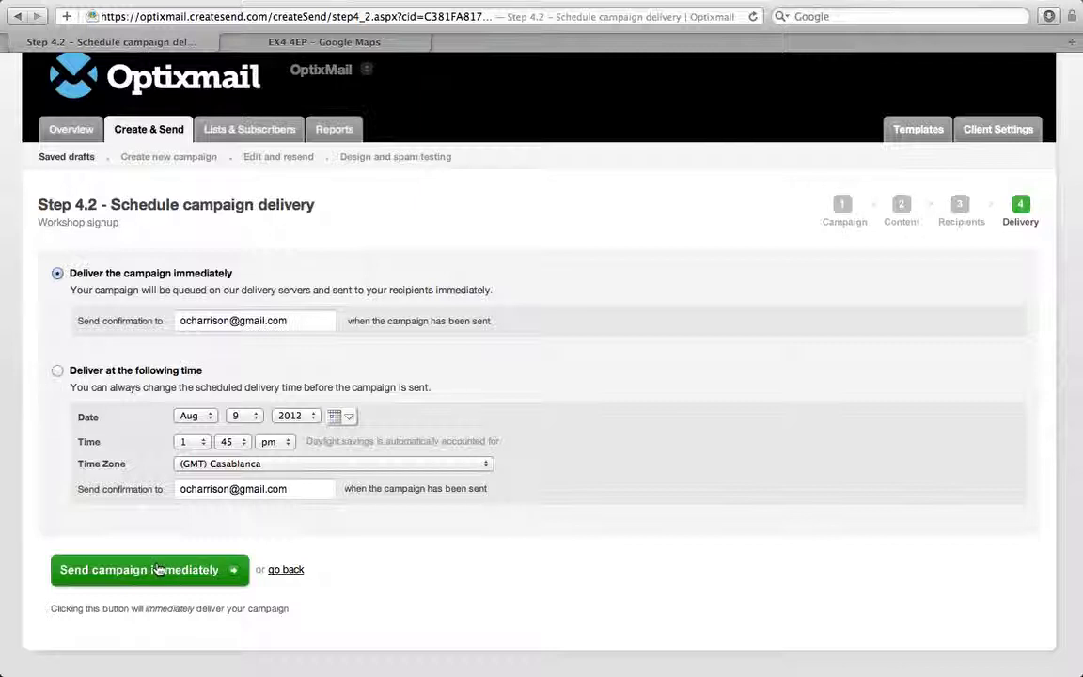
{"action": "left_click", "coordinate": [56, 371]}
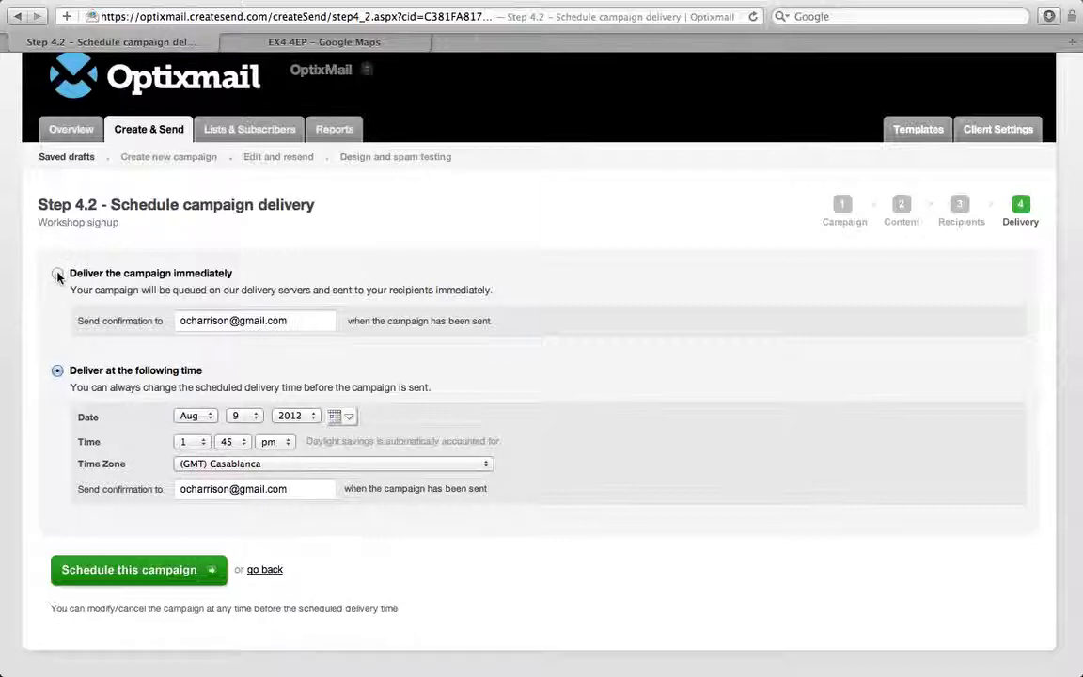
{"action": "left_click", "coordinate": [155, 571]}
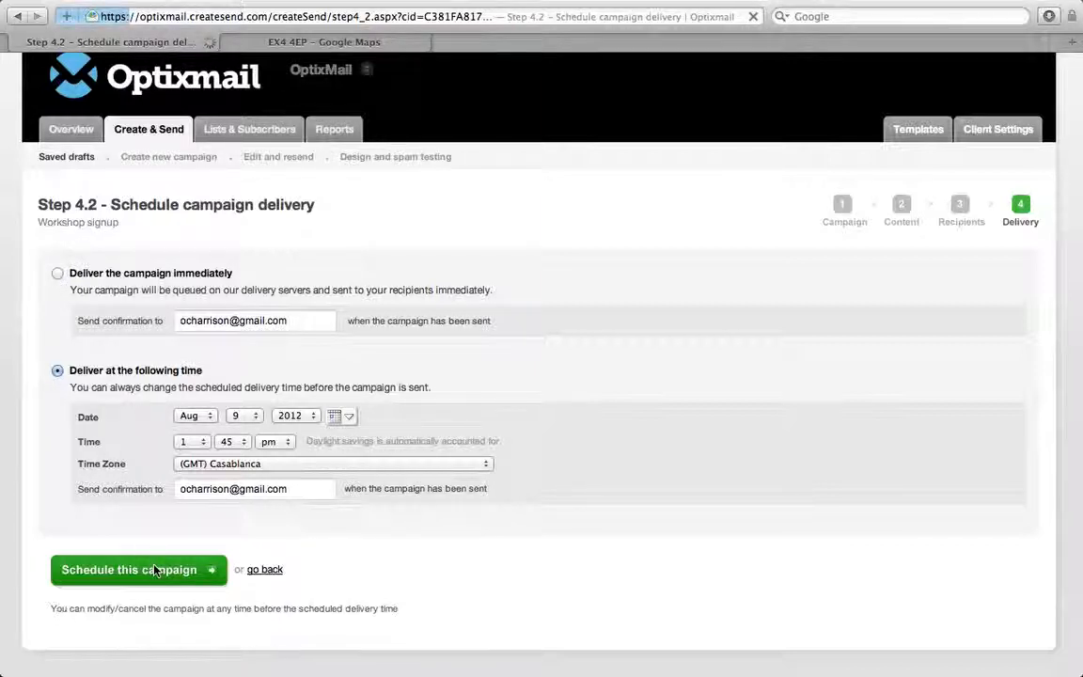